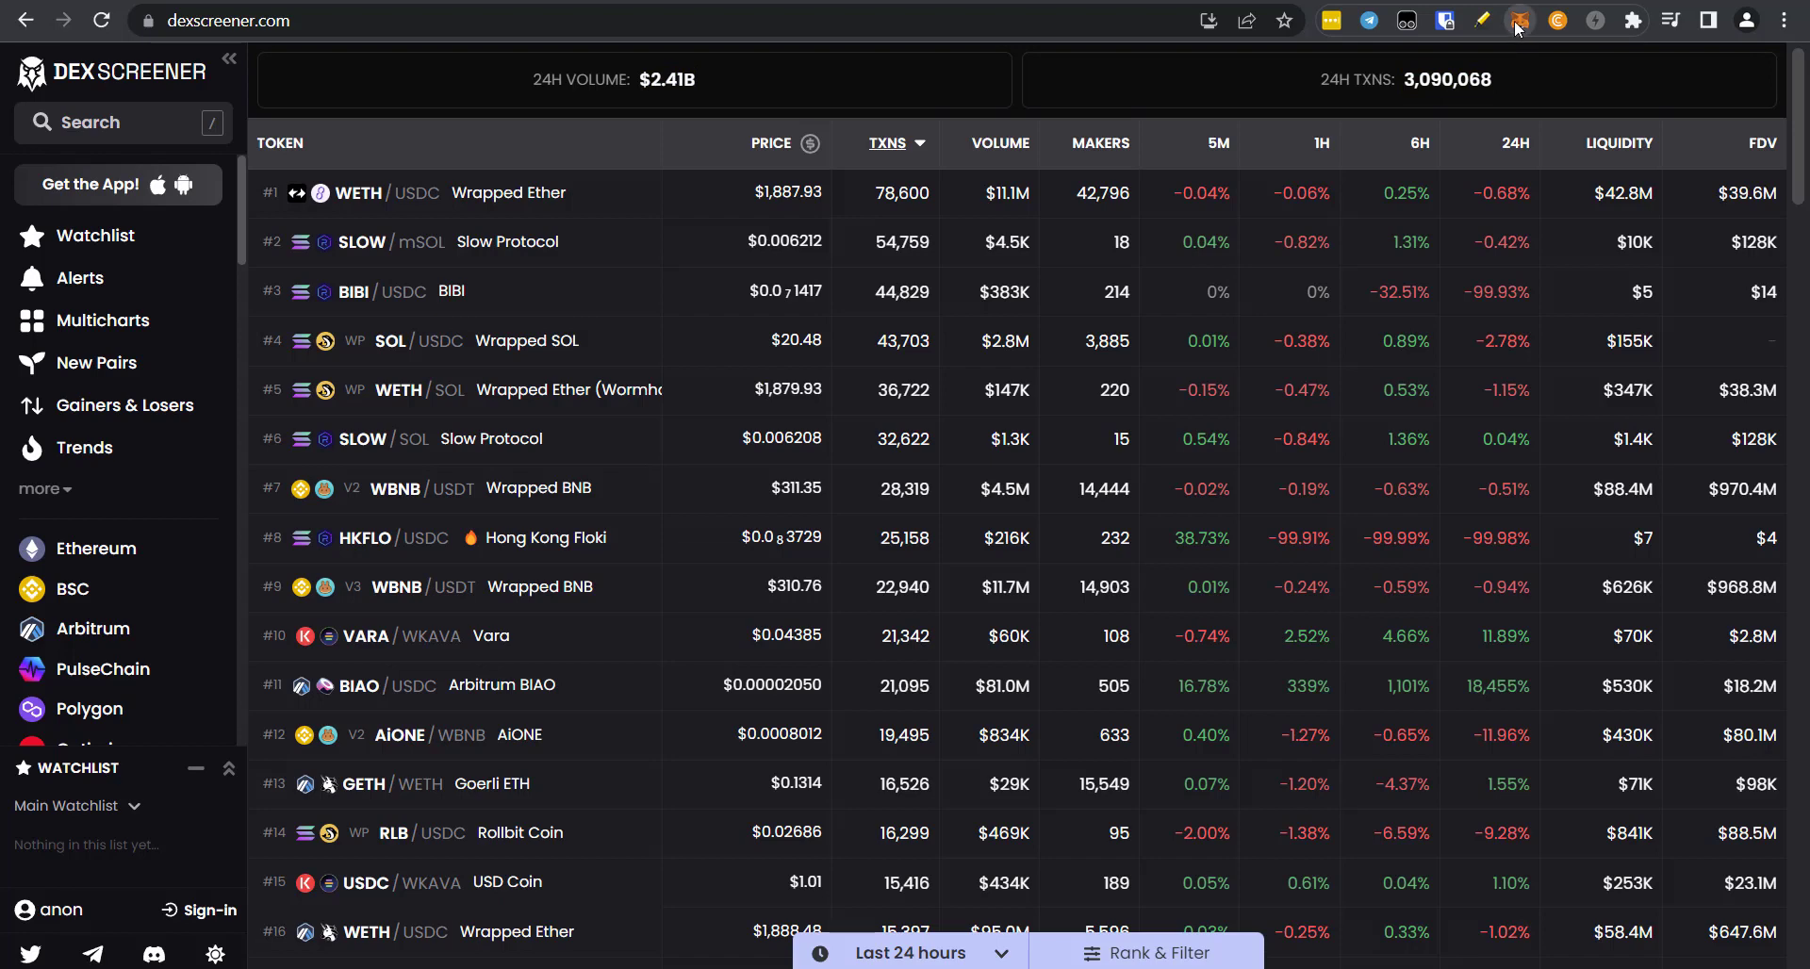
Step: Review MetaMask's network list, then switch to the pulsechain.com tab
{"action": "left_click", "coordinate": [1517, 22]}
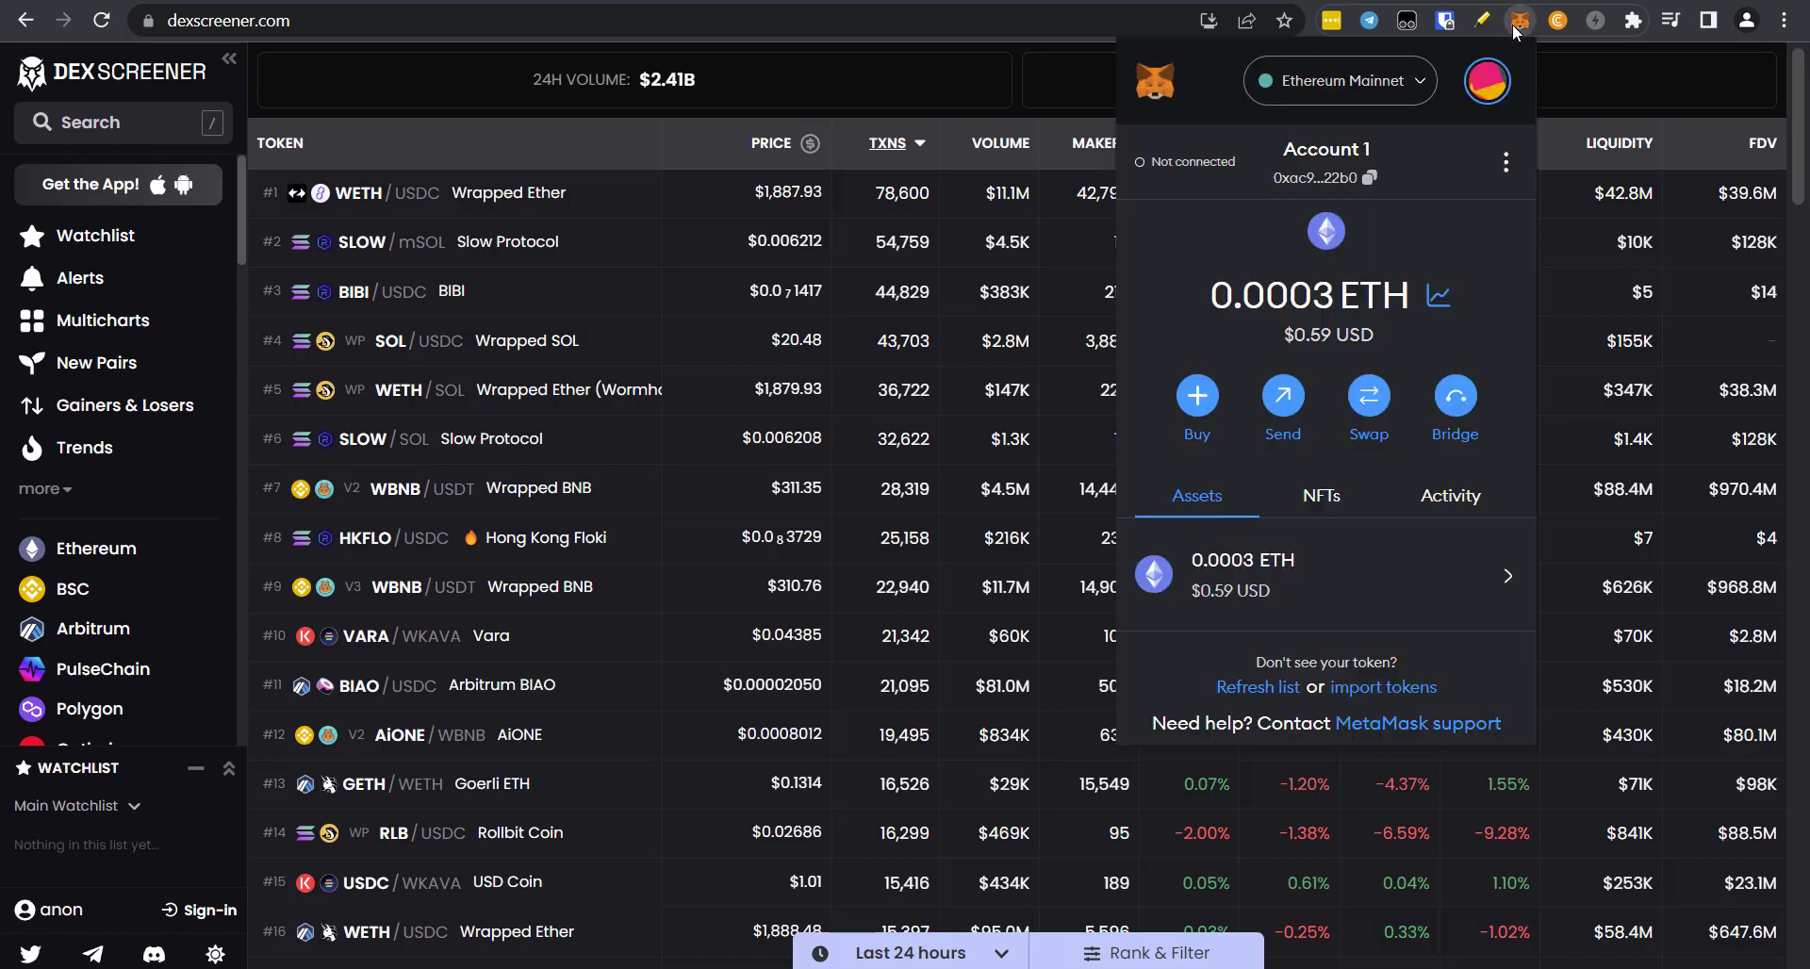
{"action": "left_click", "coordinate": [1417, 93]}
{"action": "scroll", "coordinate": [1280, 538], "scroll_direction": "down", "scroll_amount": 1}
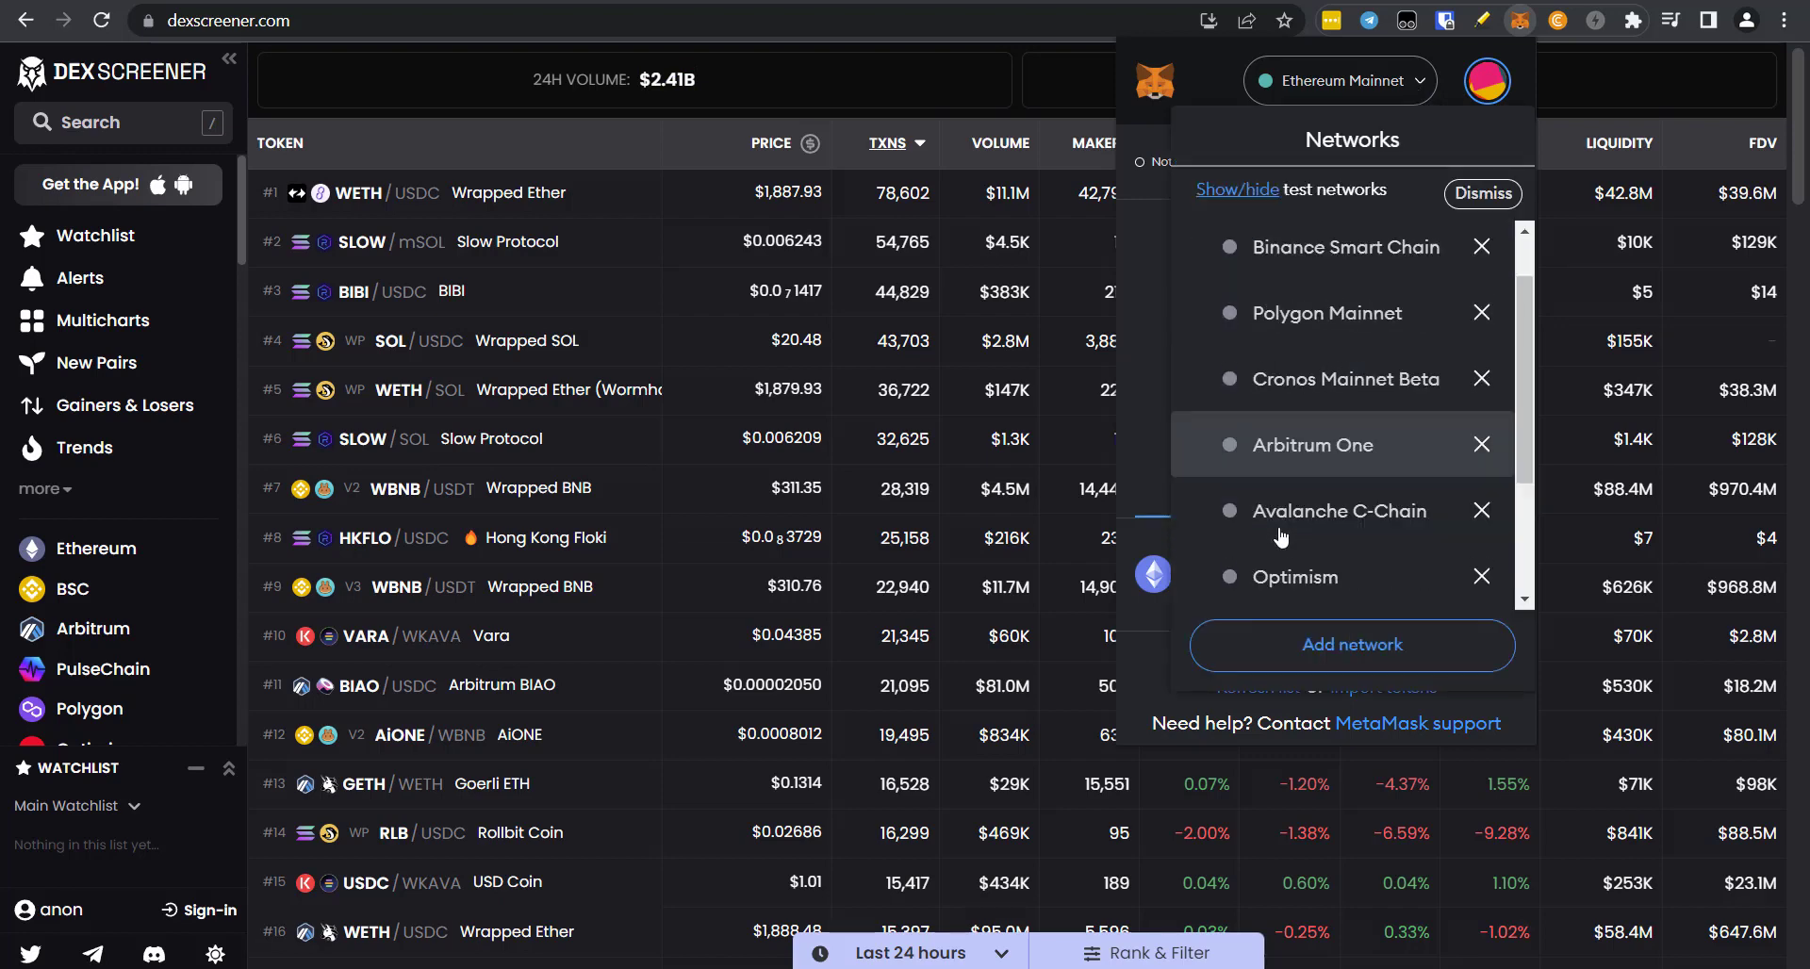
{"action": "scroll", "coordinate": [1280, 537], "scroll_direction": "down", "scroll_amount": 3}
{"action": "scroll", "coordinate": [1280, 537], "scroll_direction": "up", "scroll_amount": 5}
{"action": "left_click", "coordinate": [1587, 88]}
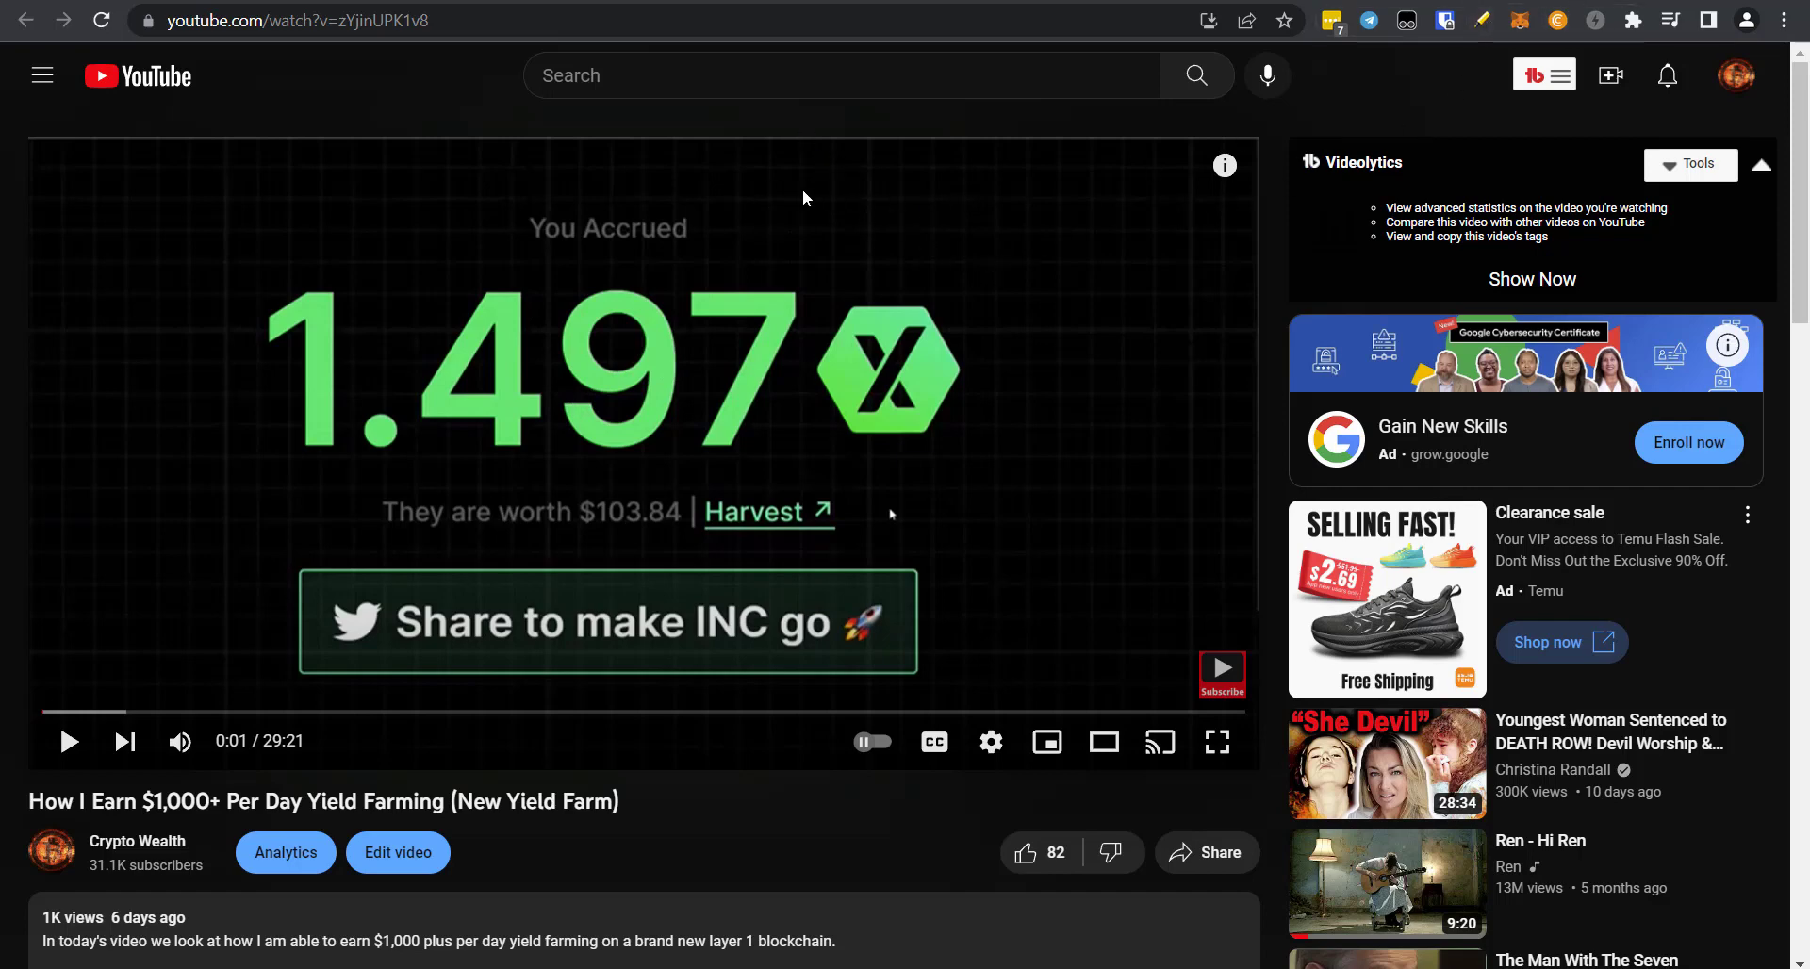
{"action": "left_click", "coordinate": [660, 44]}
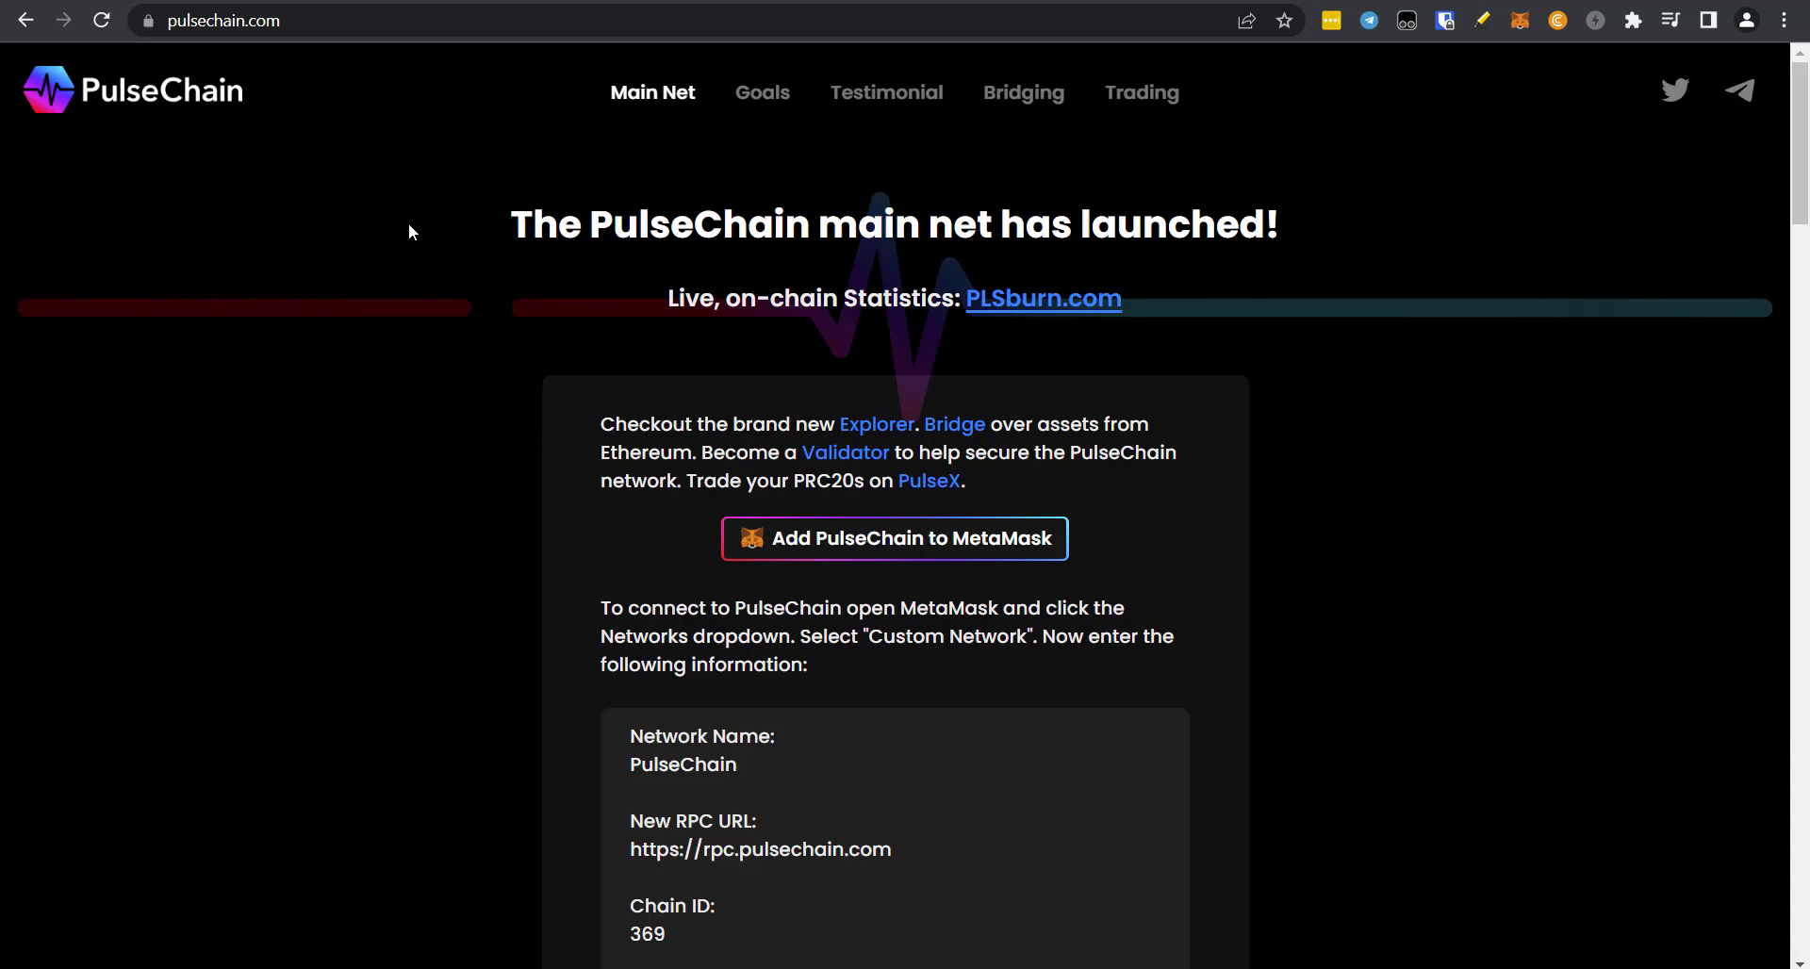
Step: Request adding PulseChain to MetaMask from pulsechain.com twice, declining the request both times
{"action": "scroll", "coordinate": [433, 630], "scroll_direction": "down", "scroll_amount": 3}
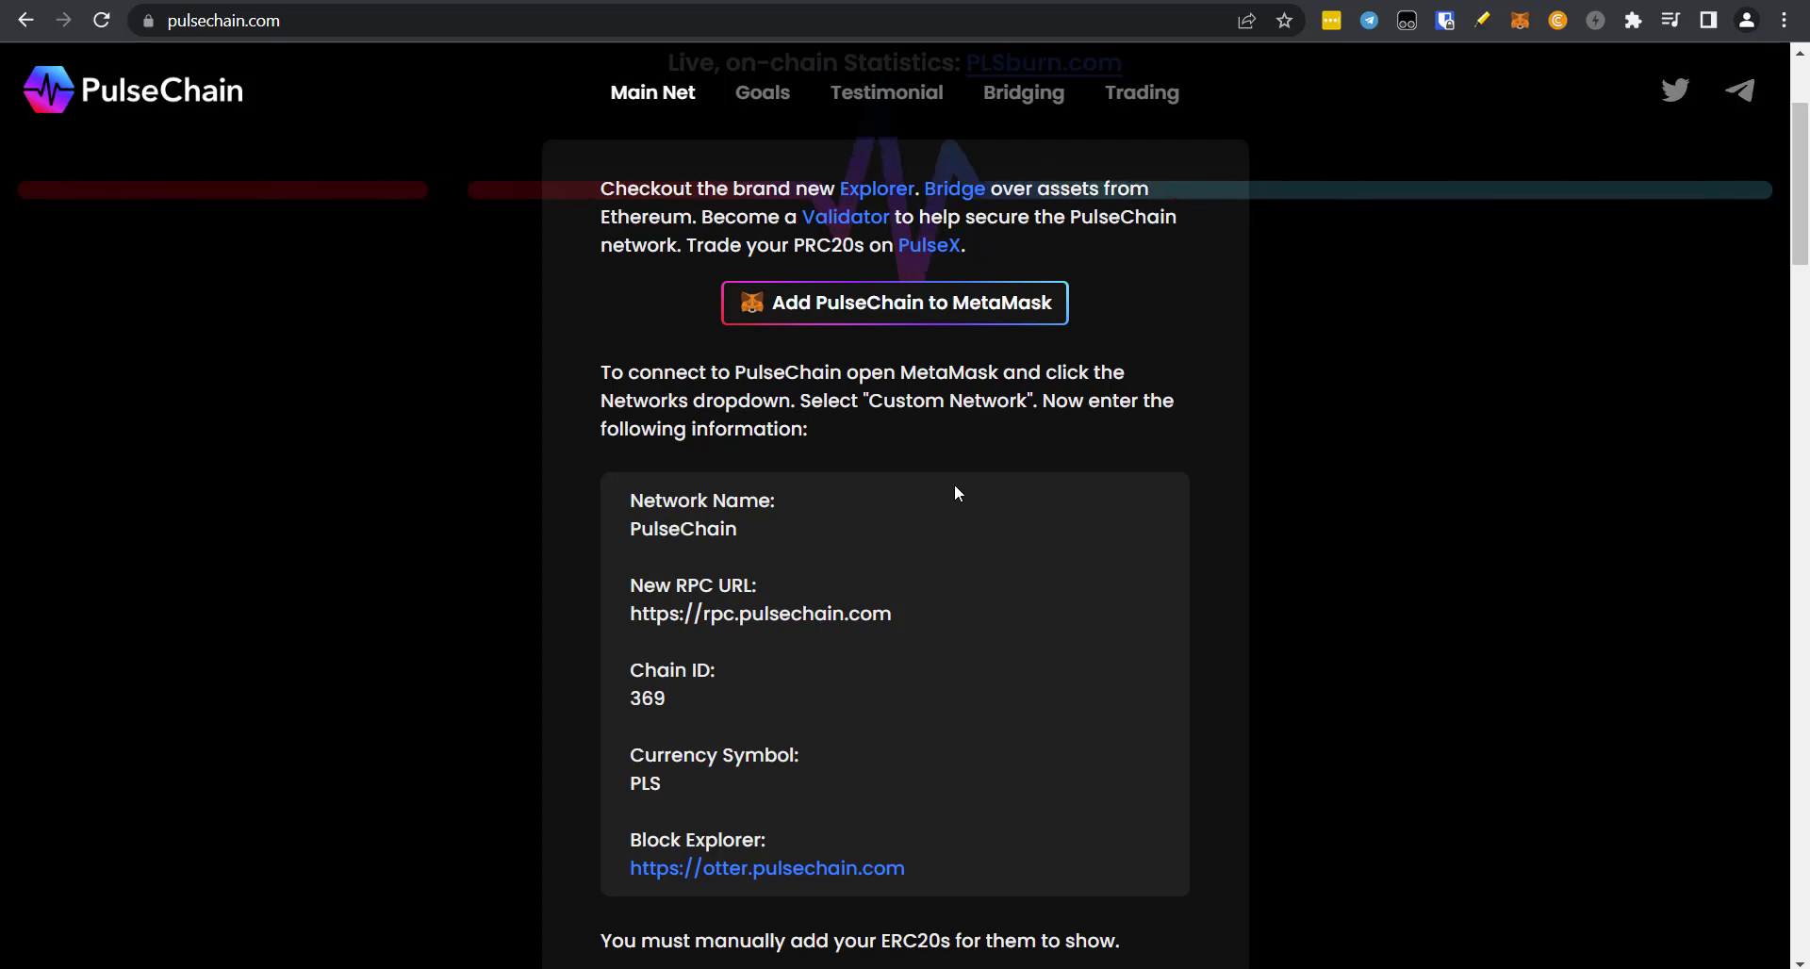
{"action": "left_click", "coordinate": [873, 309]}
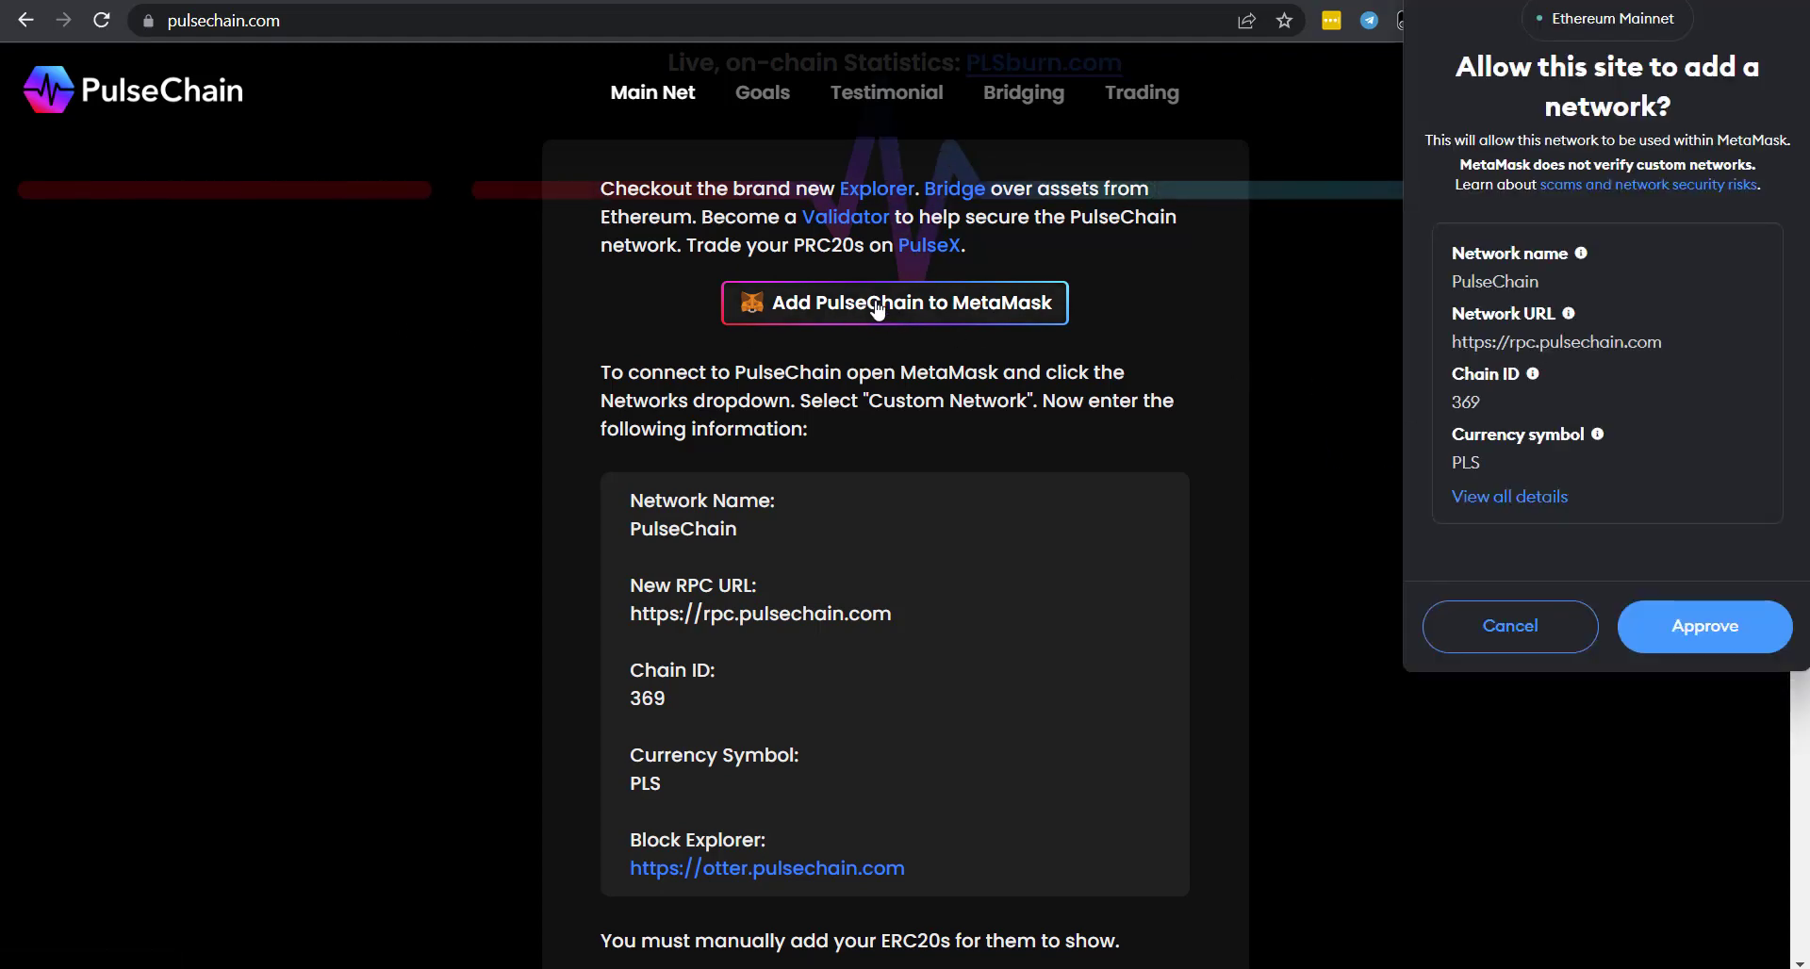
{"action": "left_click", "coordinate": [1562, 636]}
{"action": "left_click", "coordinate": [1058, 313]}
{"action": "left_click", "coordinate": [1546, 618]}
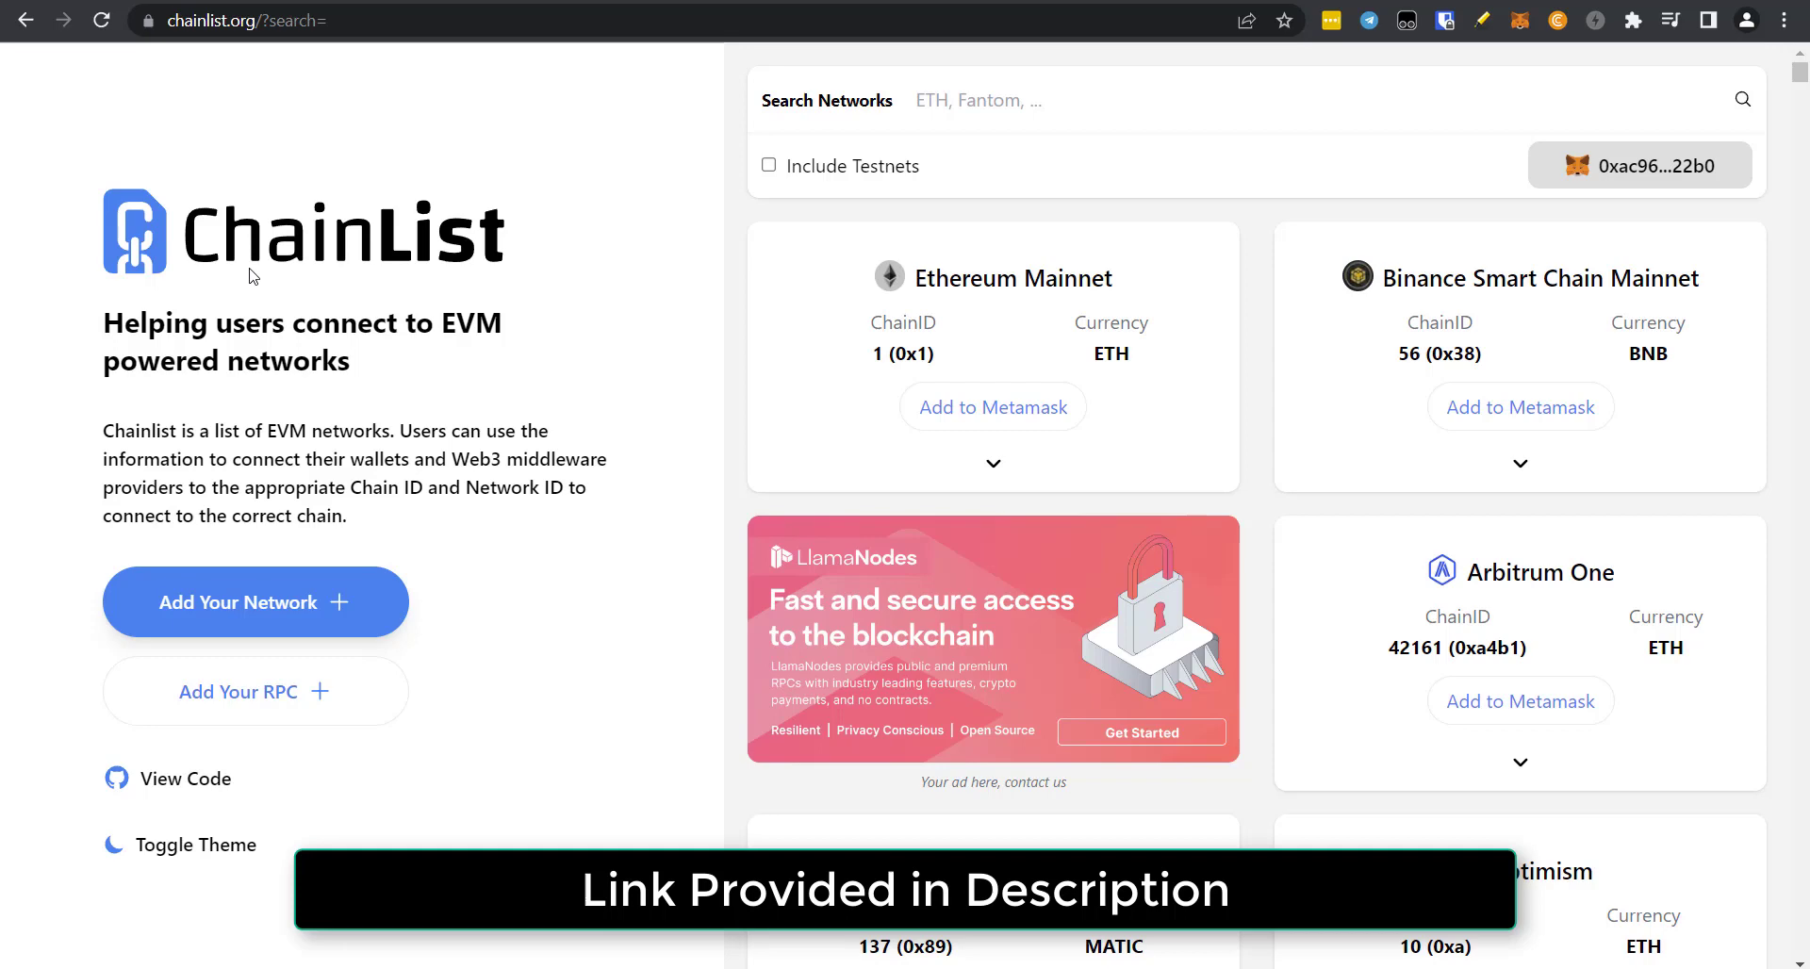
Step: Scroll through Chainlist's network cards like Ethereum Mainnet and BNB Smart Chain, then back up
{"action": "scroll", "coordinate": [1599, 303], "scroll_direction": "down", "scroll_amount": 3}
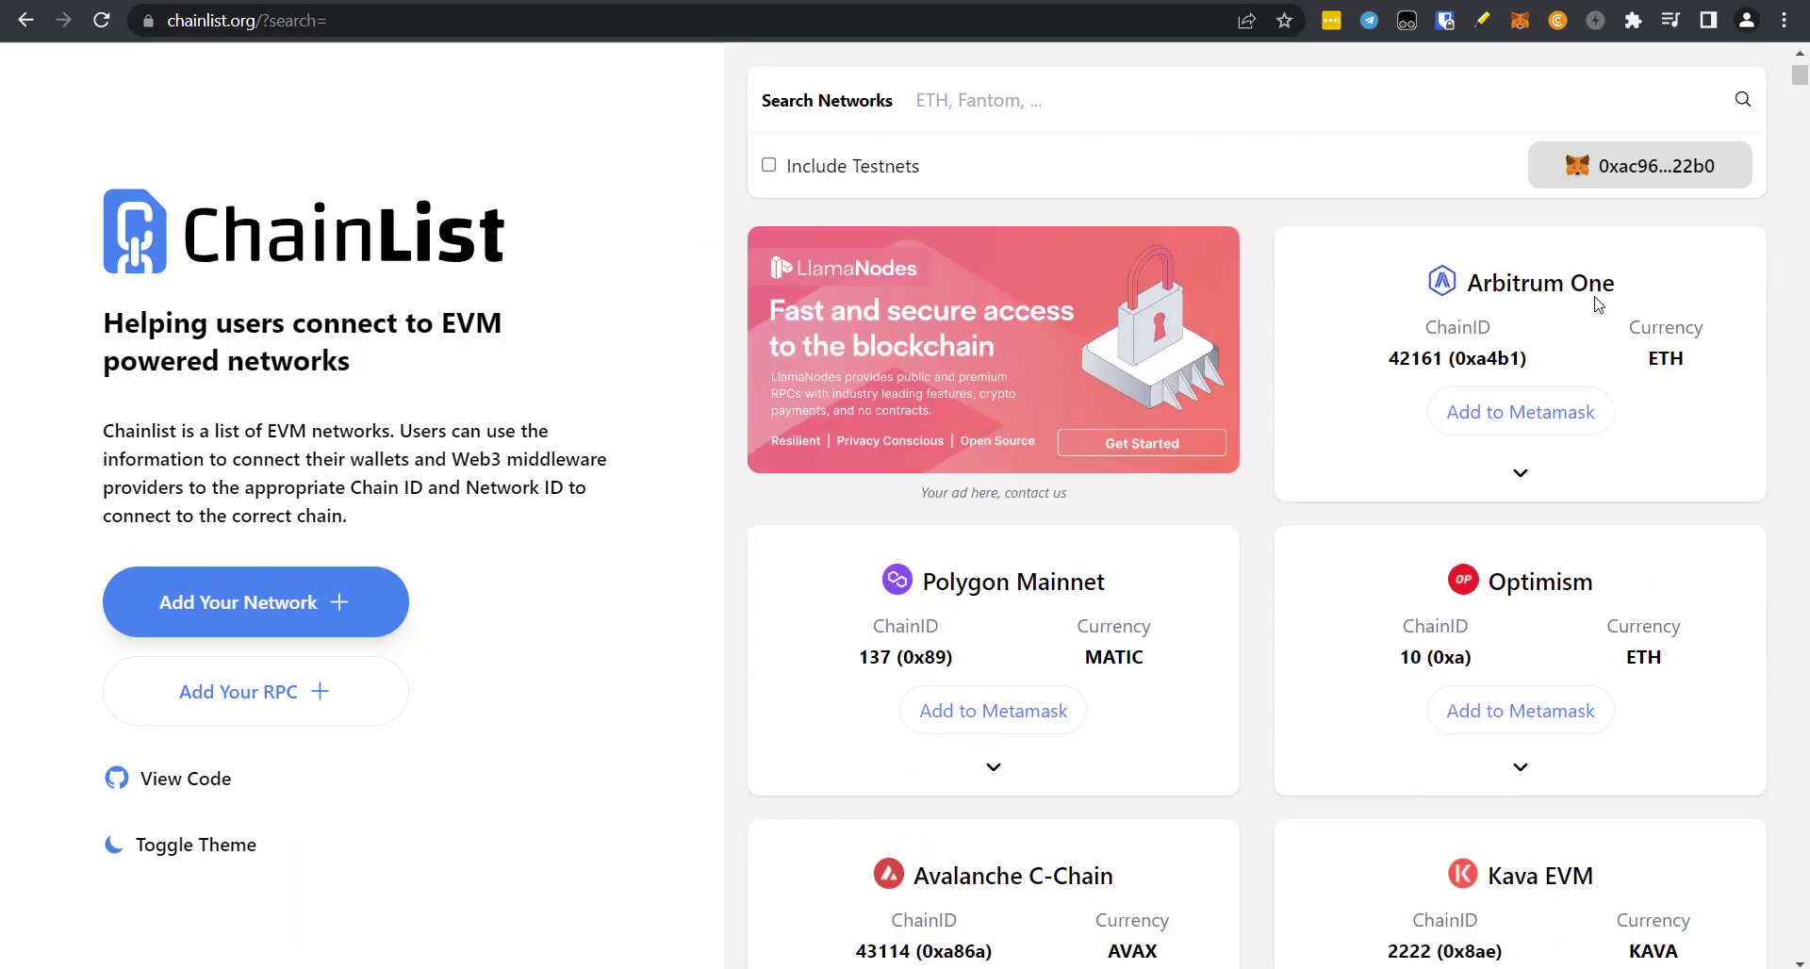
{"action": "scroll", "coordinate": [1556, 377], "scroll_direction": "down", "scroll_amount": 2}
{"action": "scroll", "coordinate": [1519, 432], "scroll_direction": "down", "scroll_amount": 4}
{"action": "scroll", "coordinate": [1519, 429], "scroll_direction": "up", "scroll_amount": 9}
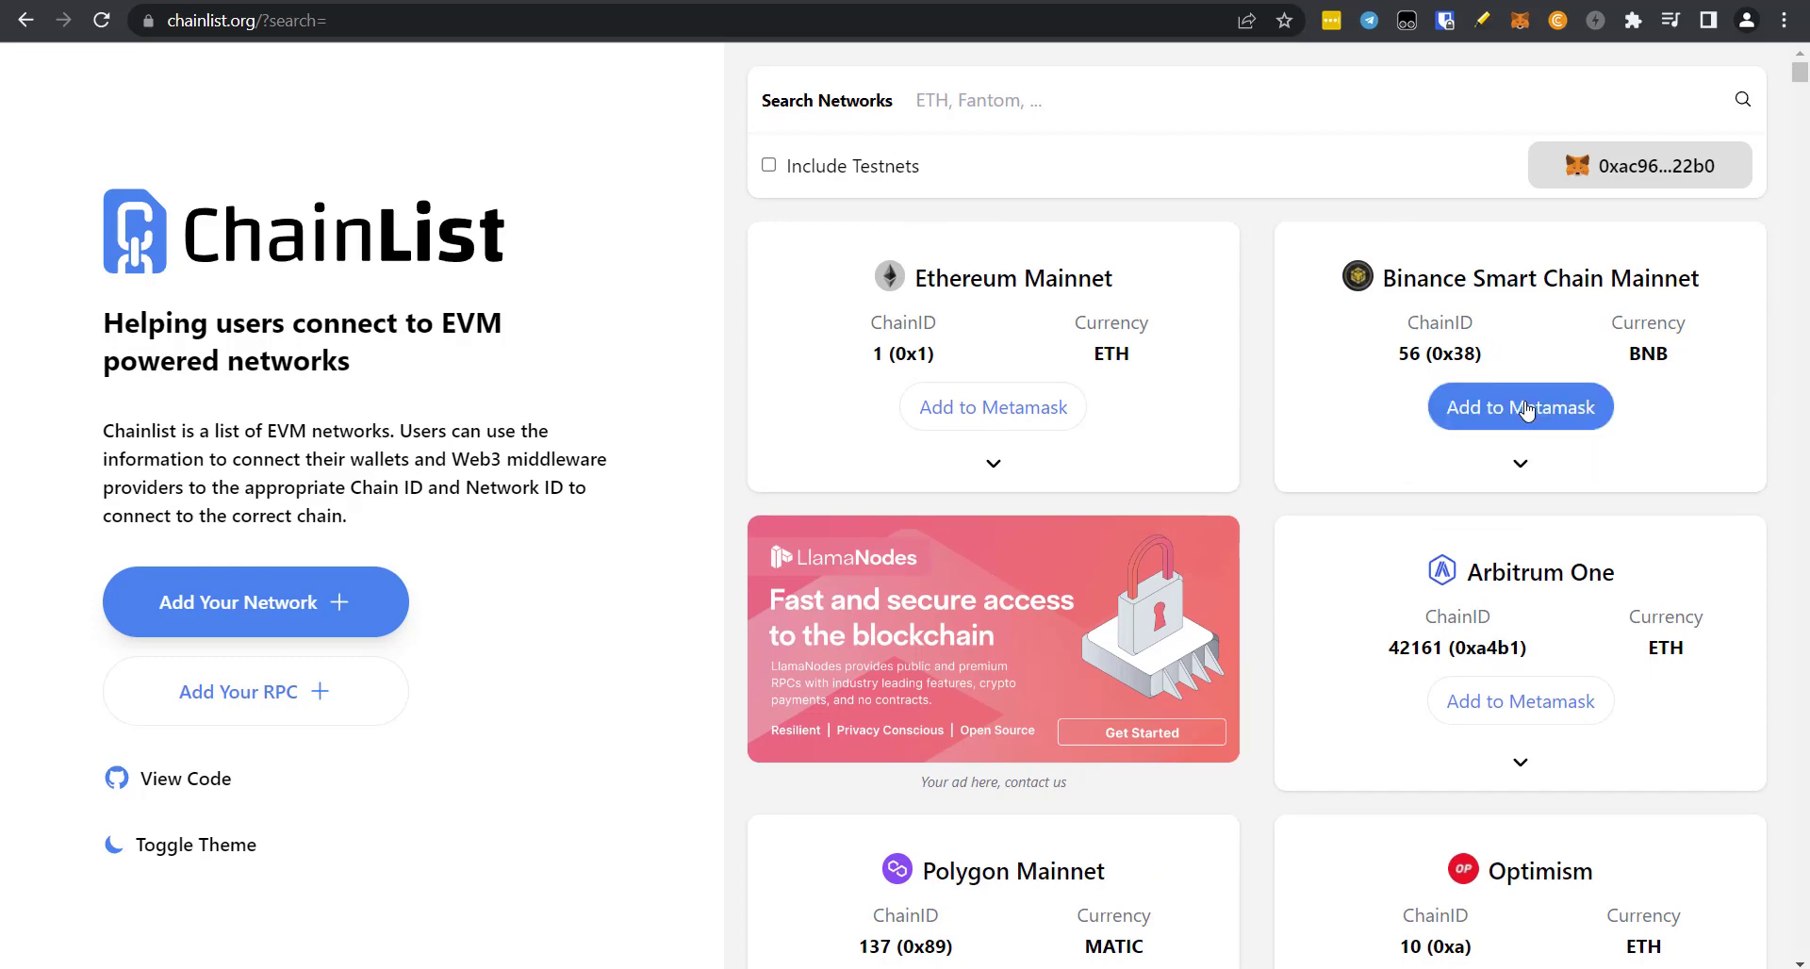
{"action": "left_click", "coordinate": [1527, 411]}
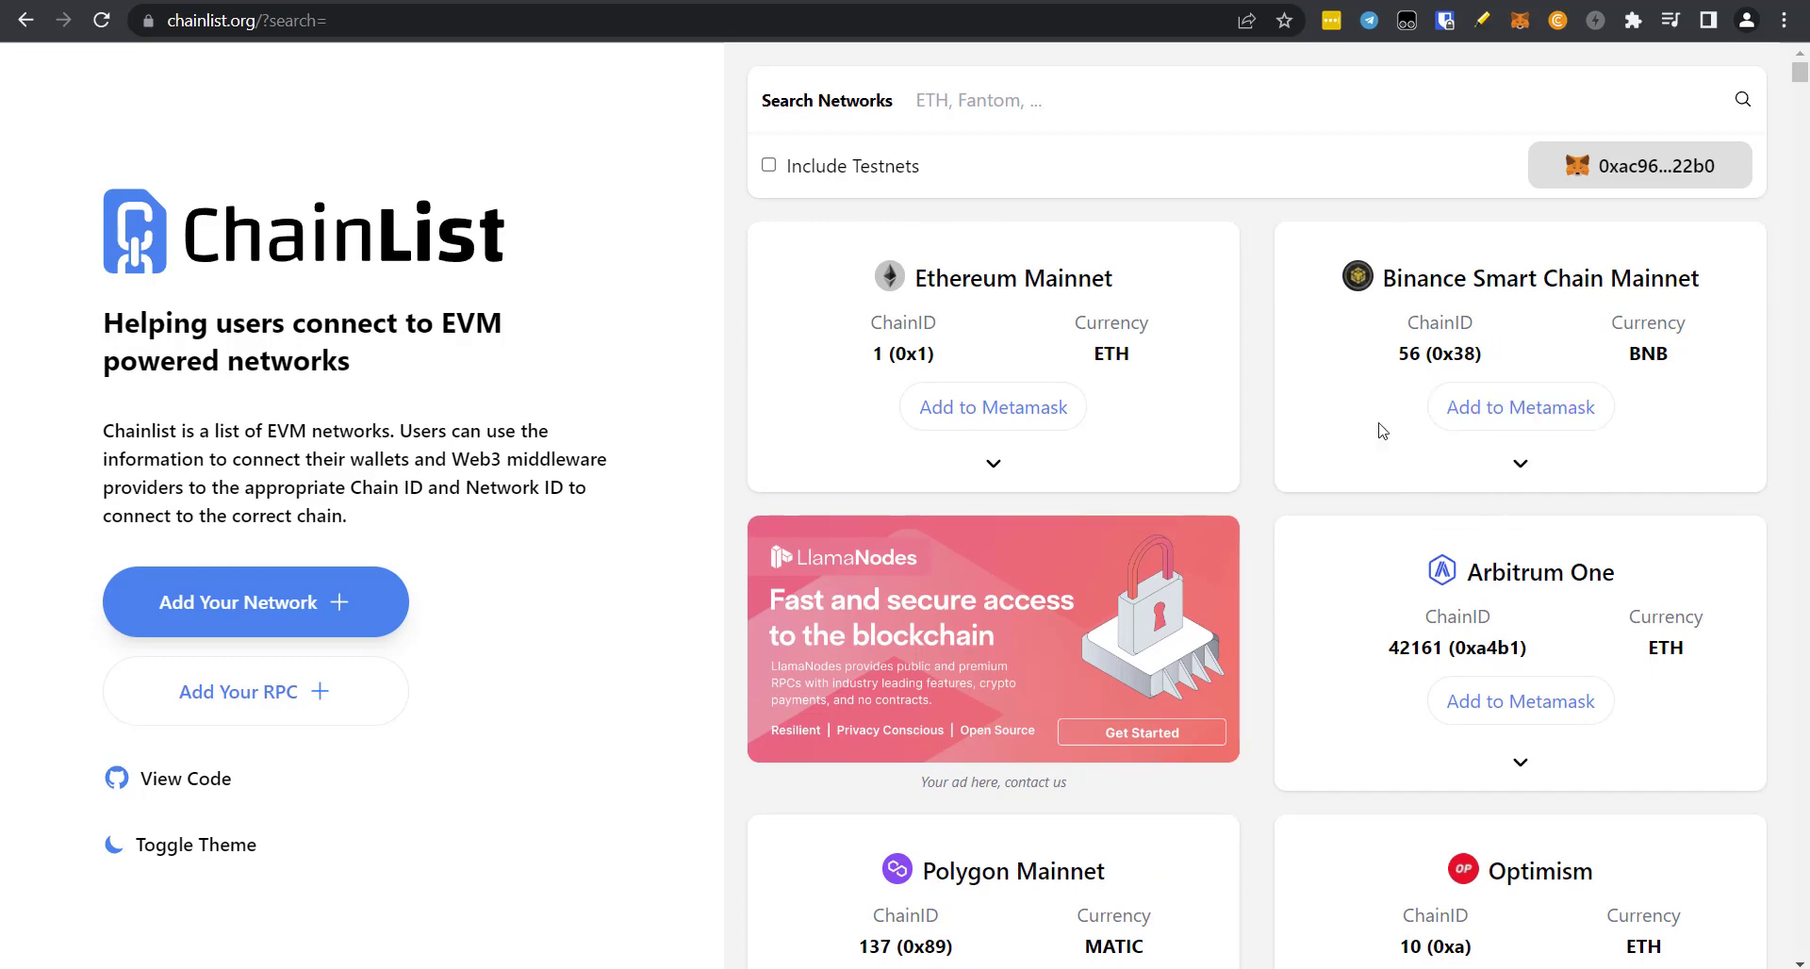
Step: Expand Binance Smart Chain Mainnet's RPC servers and scroll through their heights, latencies and scores
{"action": "left_click", "coordinate": [1521, 465]}
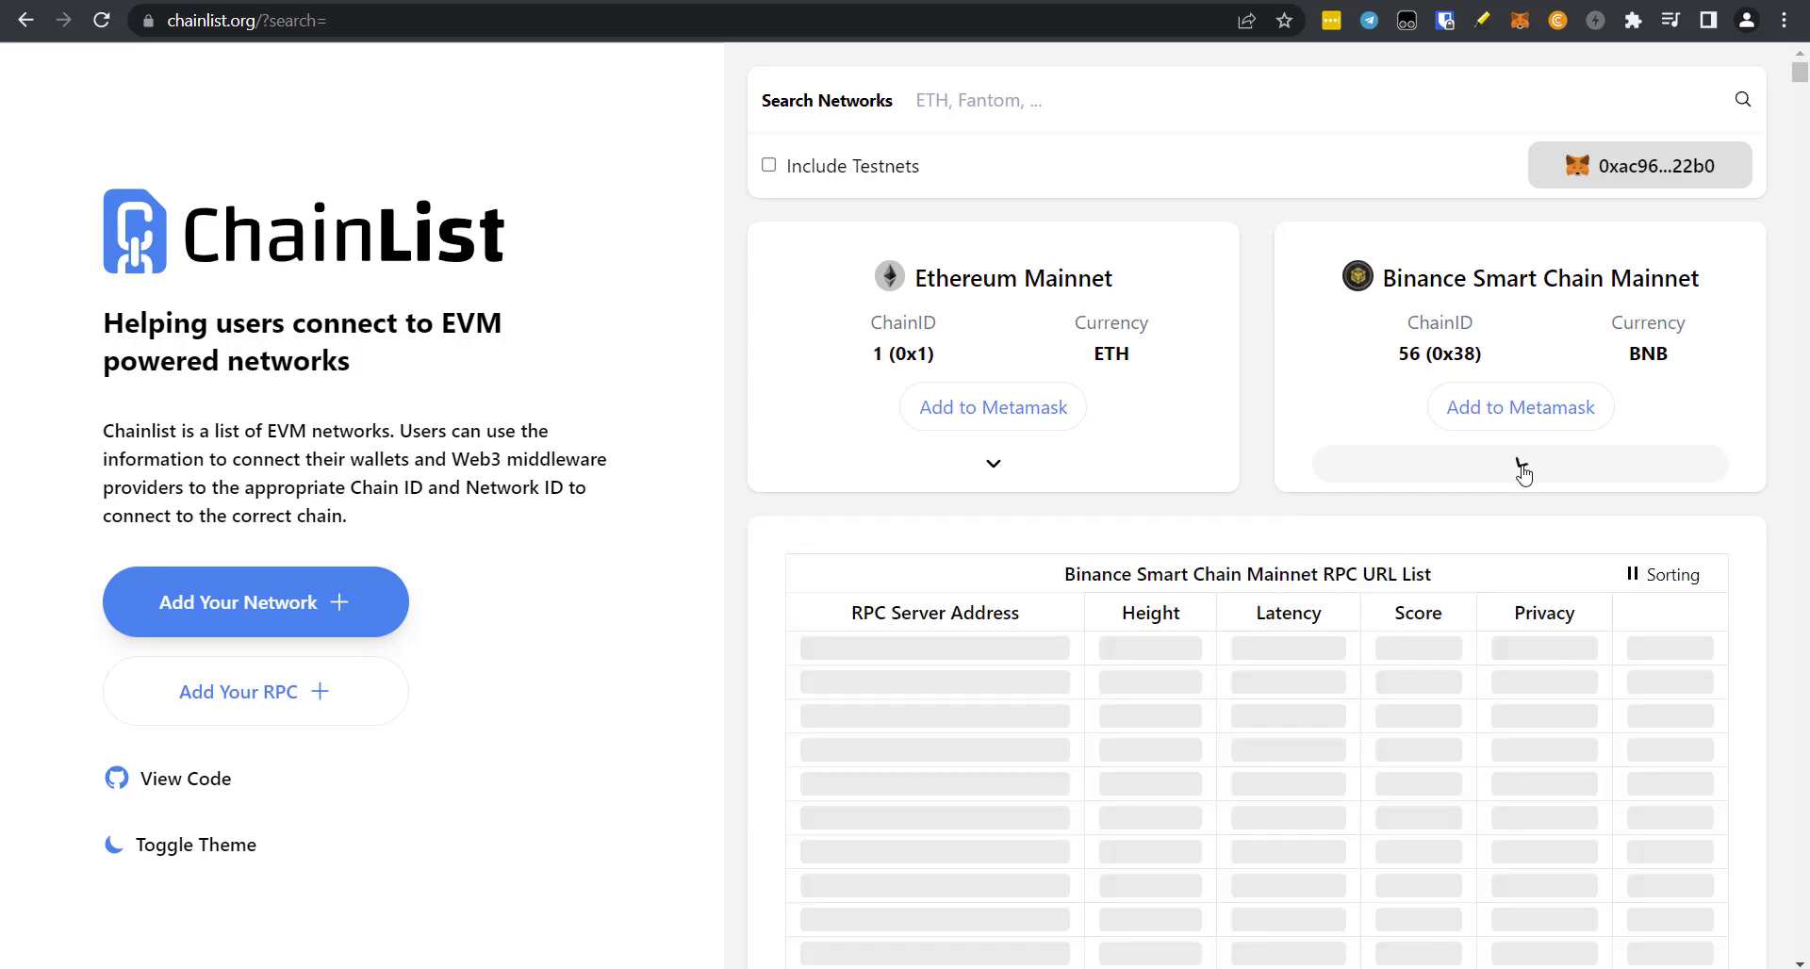
{"action": "scroll", "coordinate": [1395, 608], "scroll_direction": "down", "scroll_amount": 2}
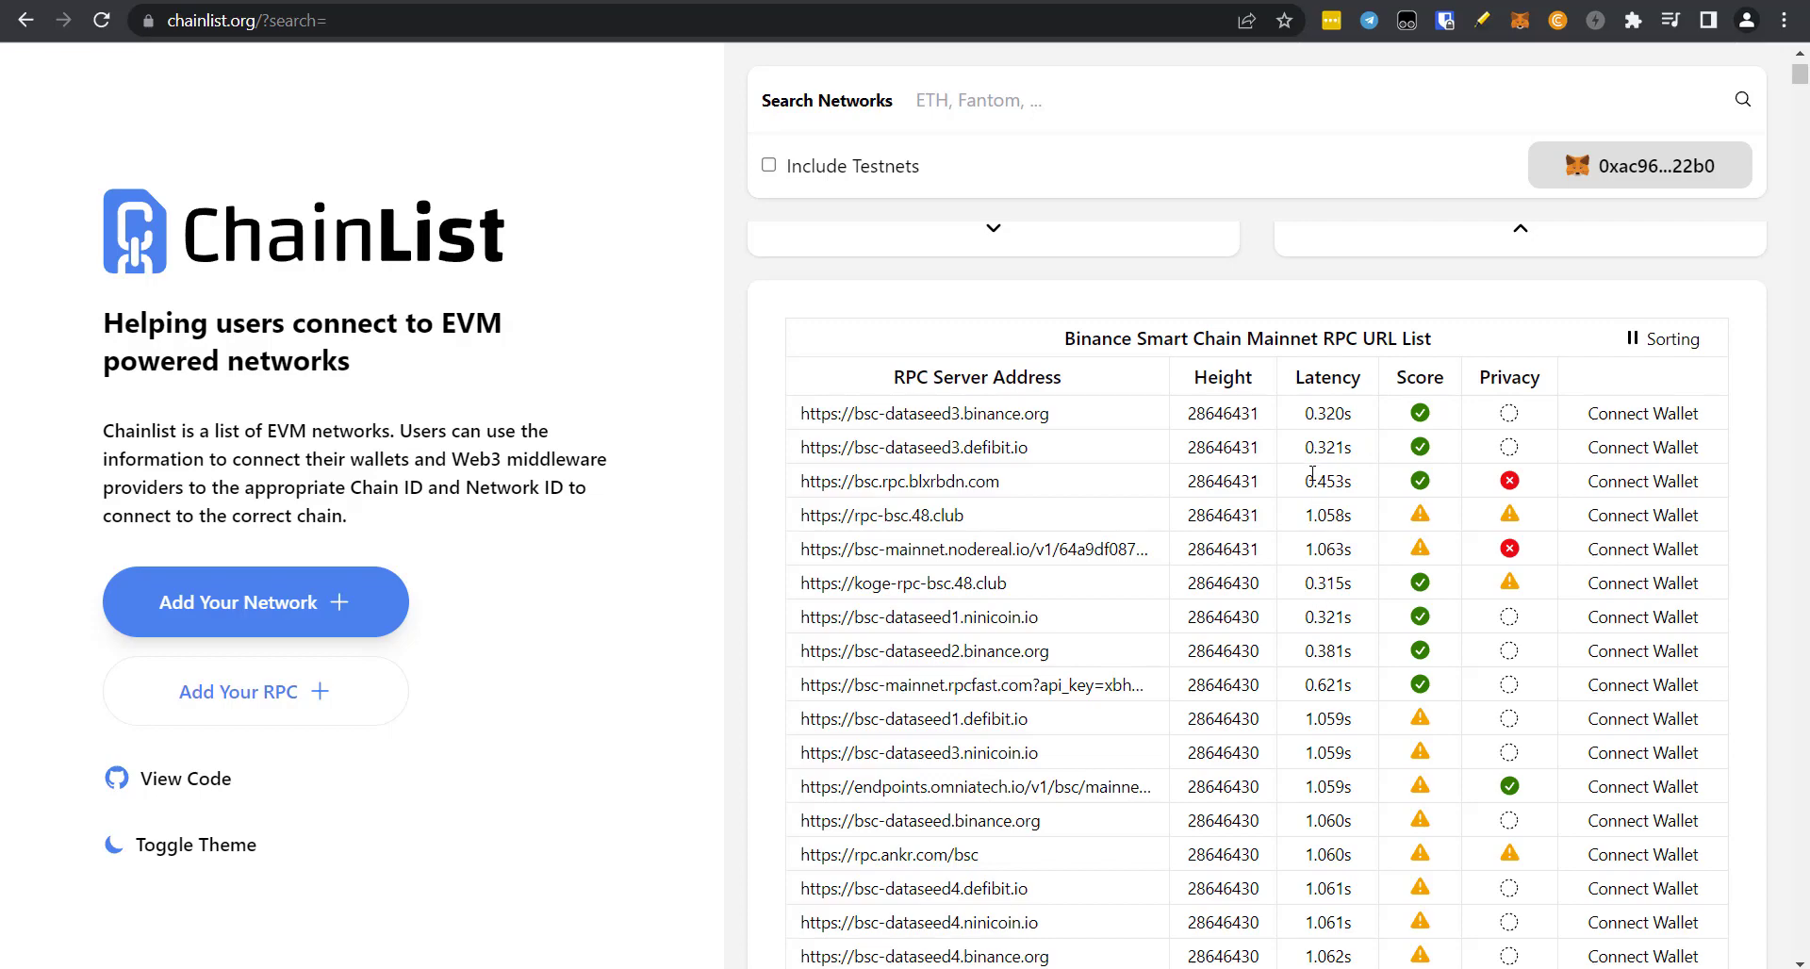
{"action": "scroll", "coordinate": [1324, 581], "scroll_direction": "down", "scroll_amount": 5}
{"action": "scroll", "coordinate": [1311, 474], "scroll_direction": "down", "scroll_amount": 2}
{"action": "scroll", "coordinate": [1311, 490], "scroll_direction": "up", "scroll_amount": 7}
{"action": "scroll", "coordinate": [1308, 528], "scroll_direction": "up", "scroll_amount": 2}
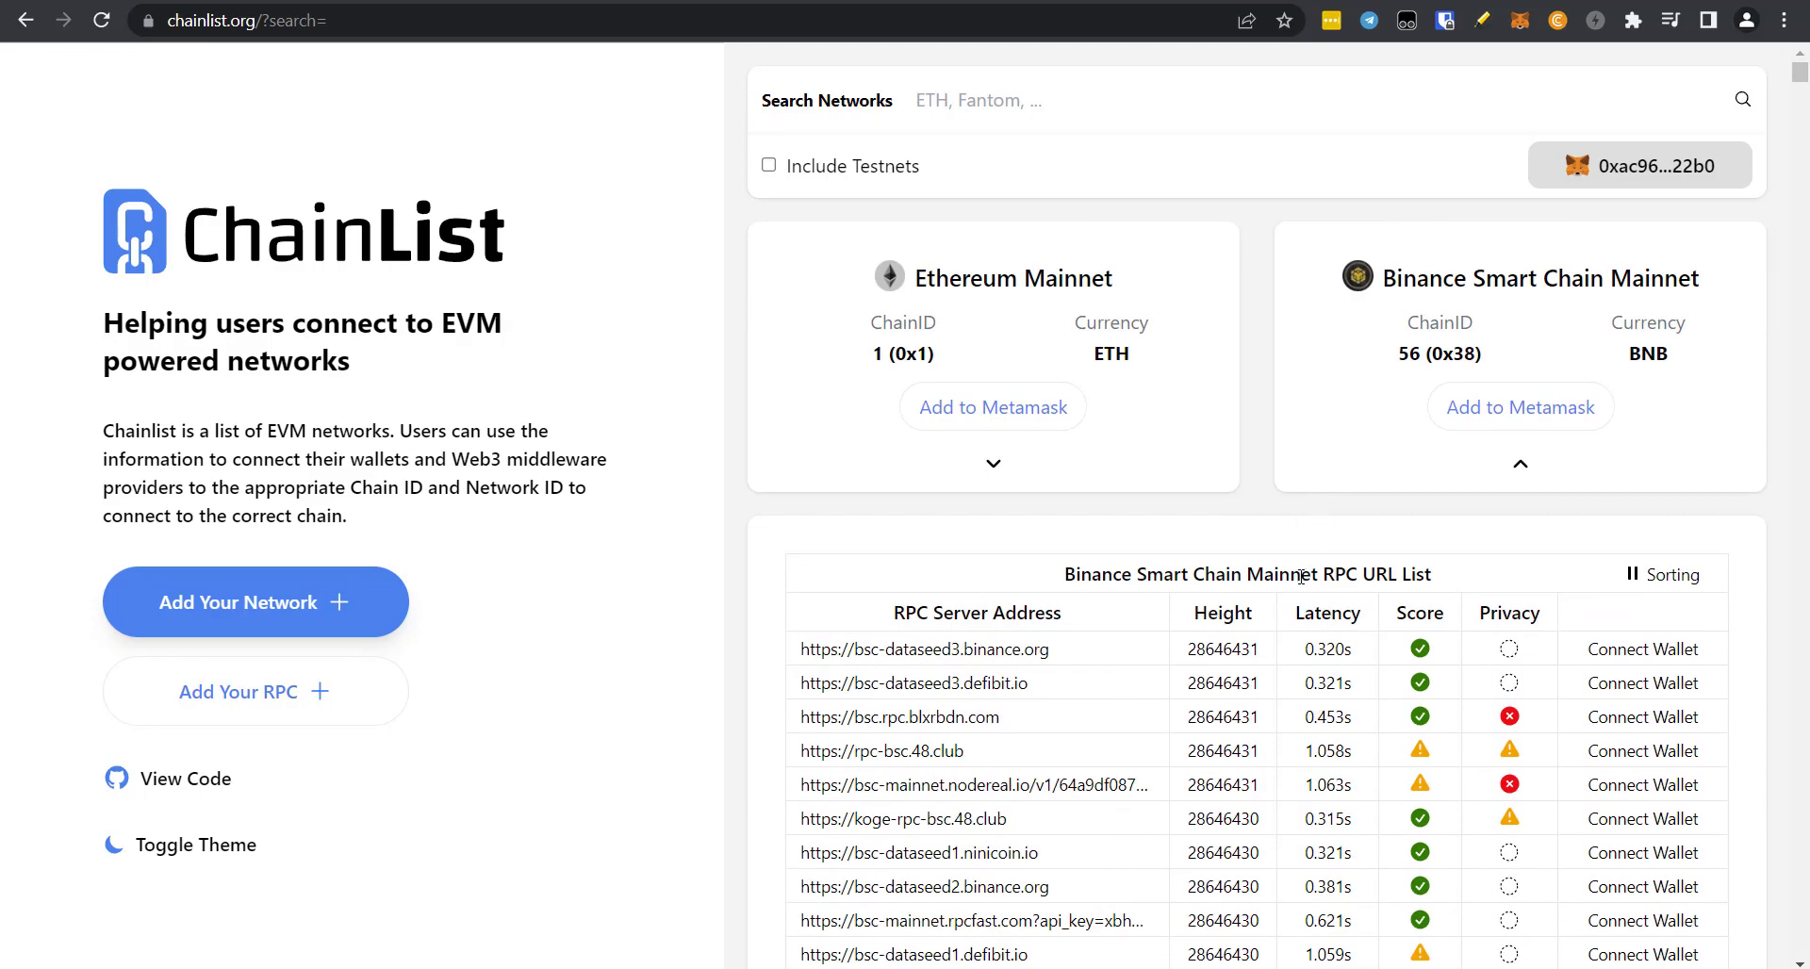
{"action": "left_click", "coordinate": [1025, 94]}
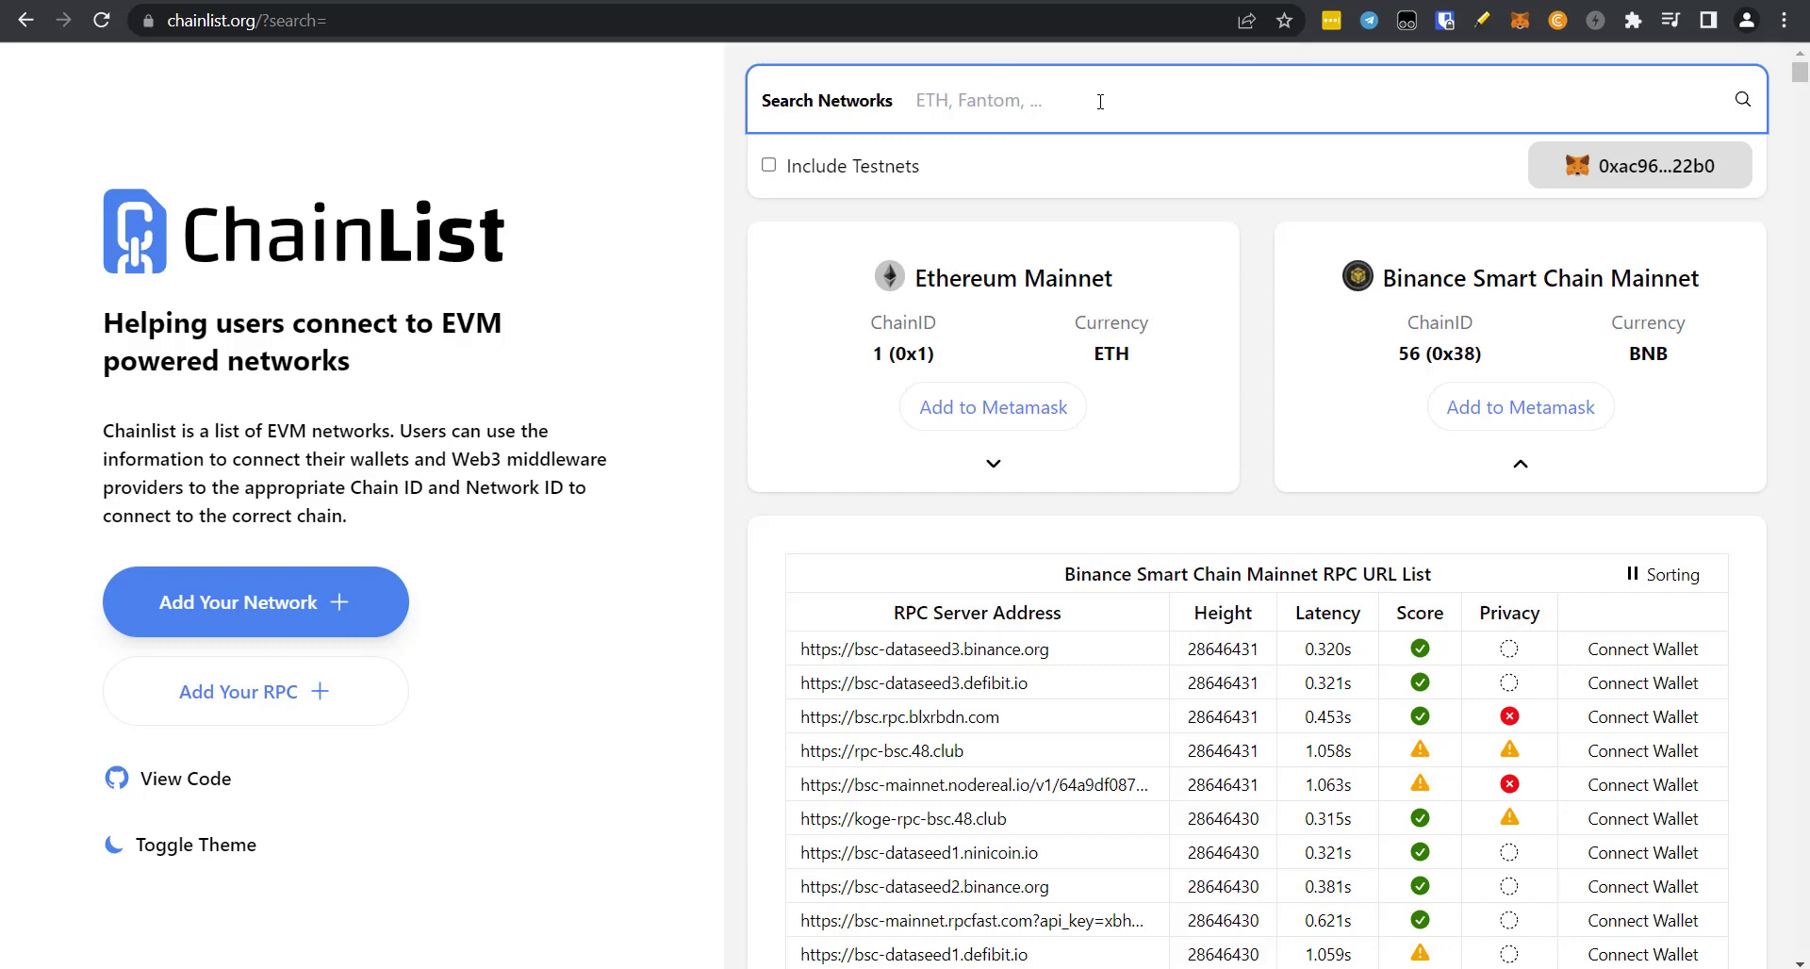
Step: Search 'Pulse', add PulseChain (chain ID 369, PLS) to MetaMask, approve switching, and verify the wallet
{"action": "type", "text": "Pul"}
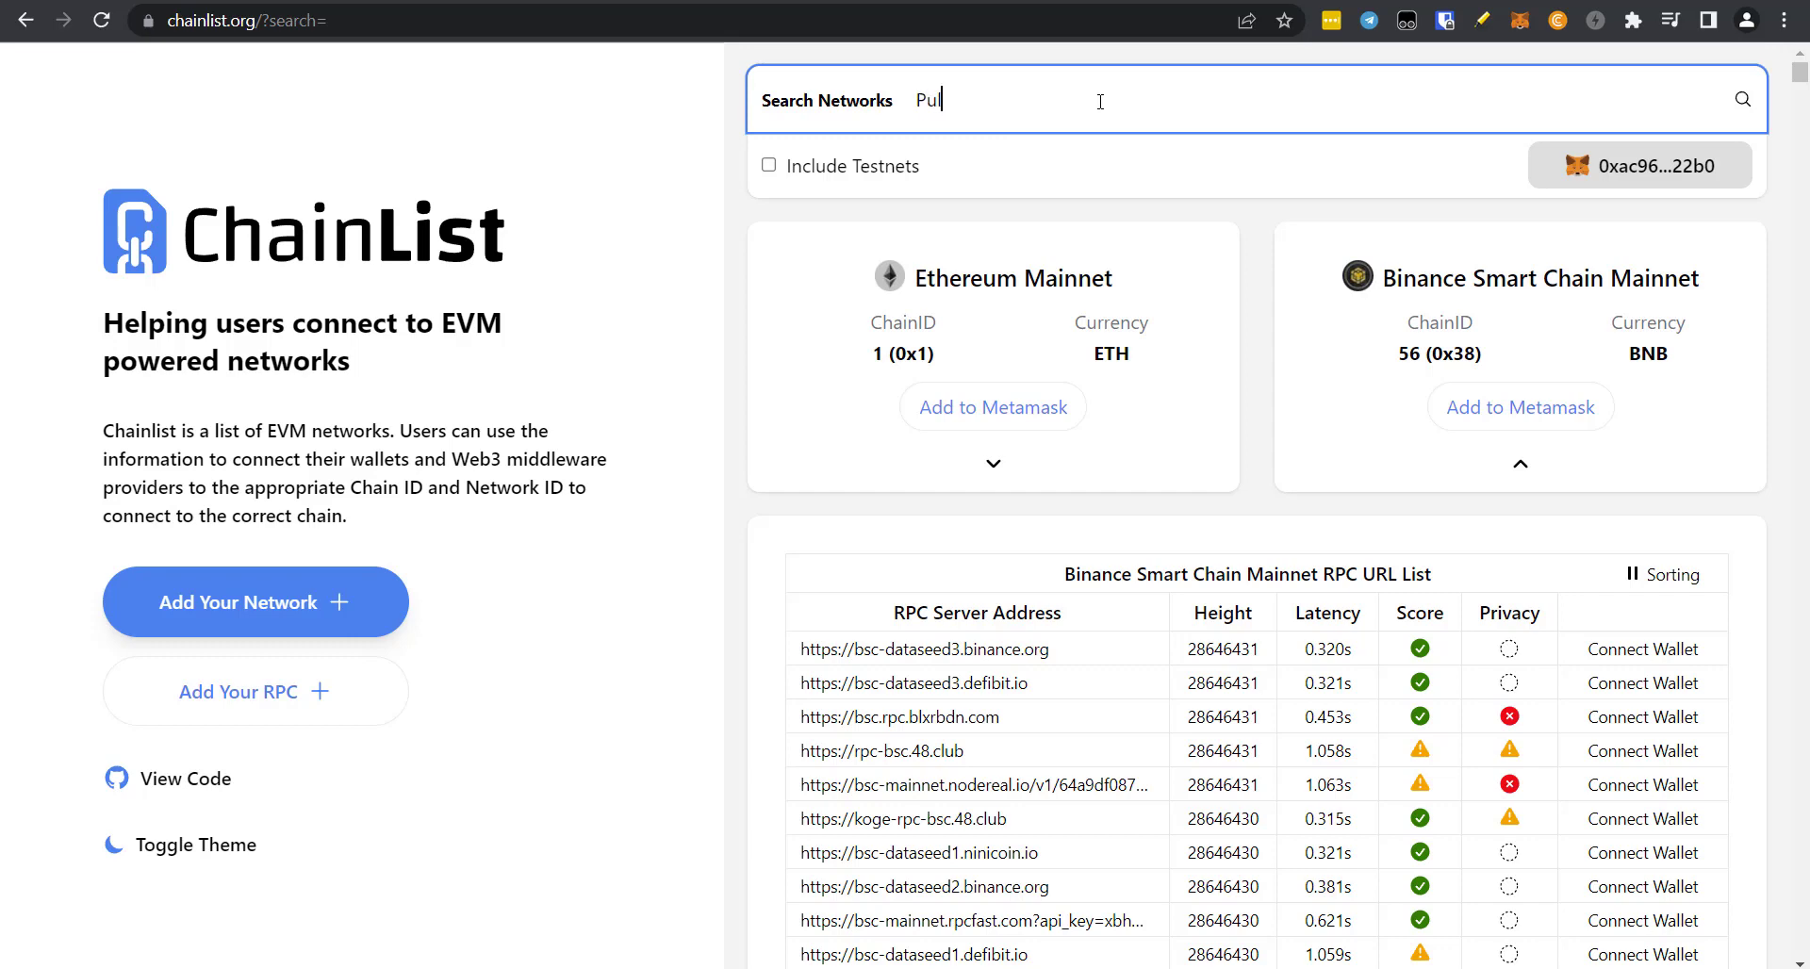
{"action": "type", "text": "se"}
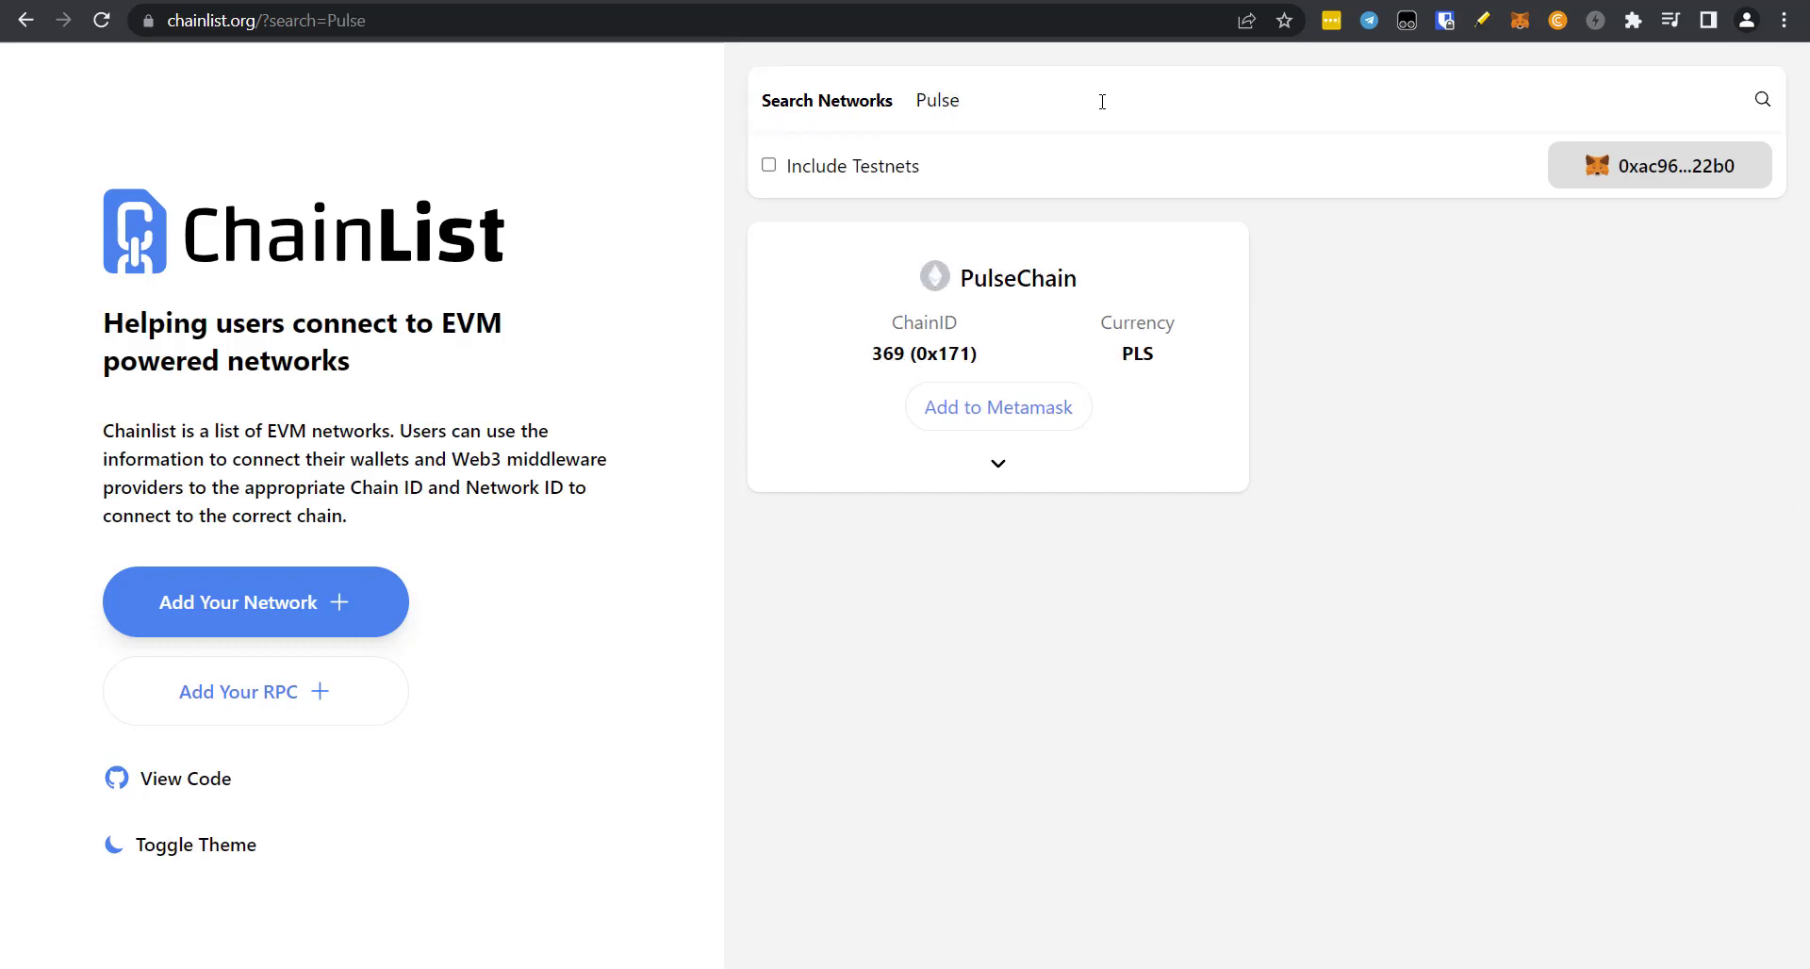
{"action": "left_click", "coordinate": [998, 465]}
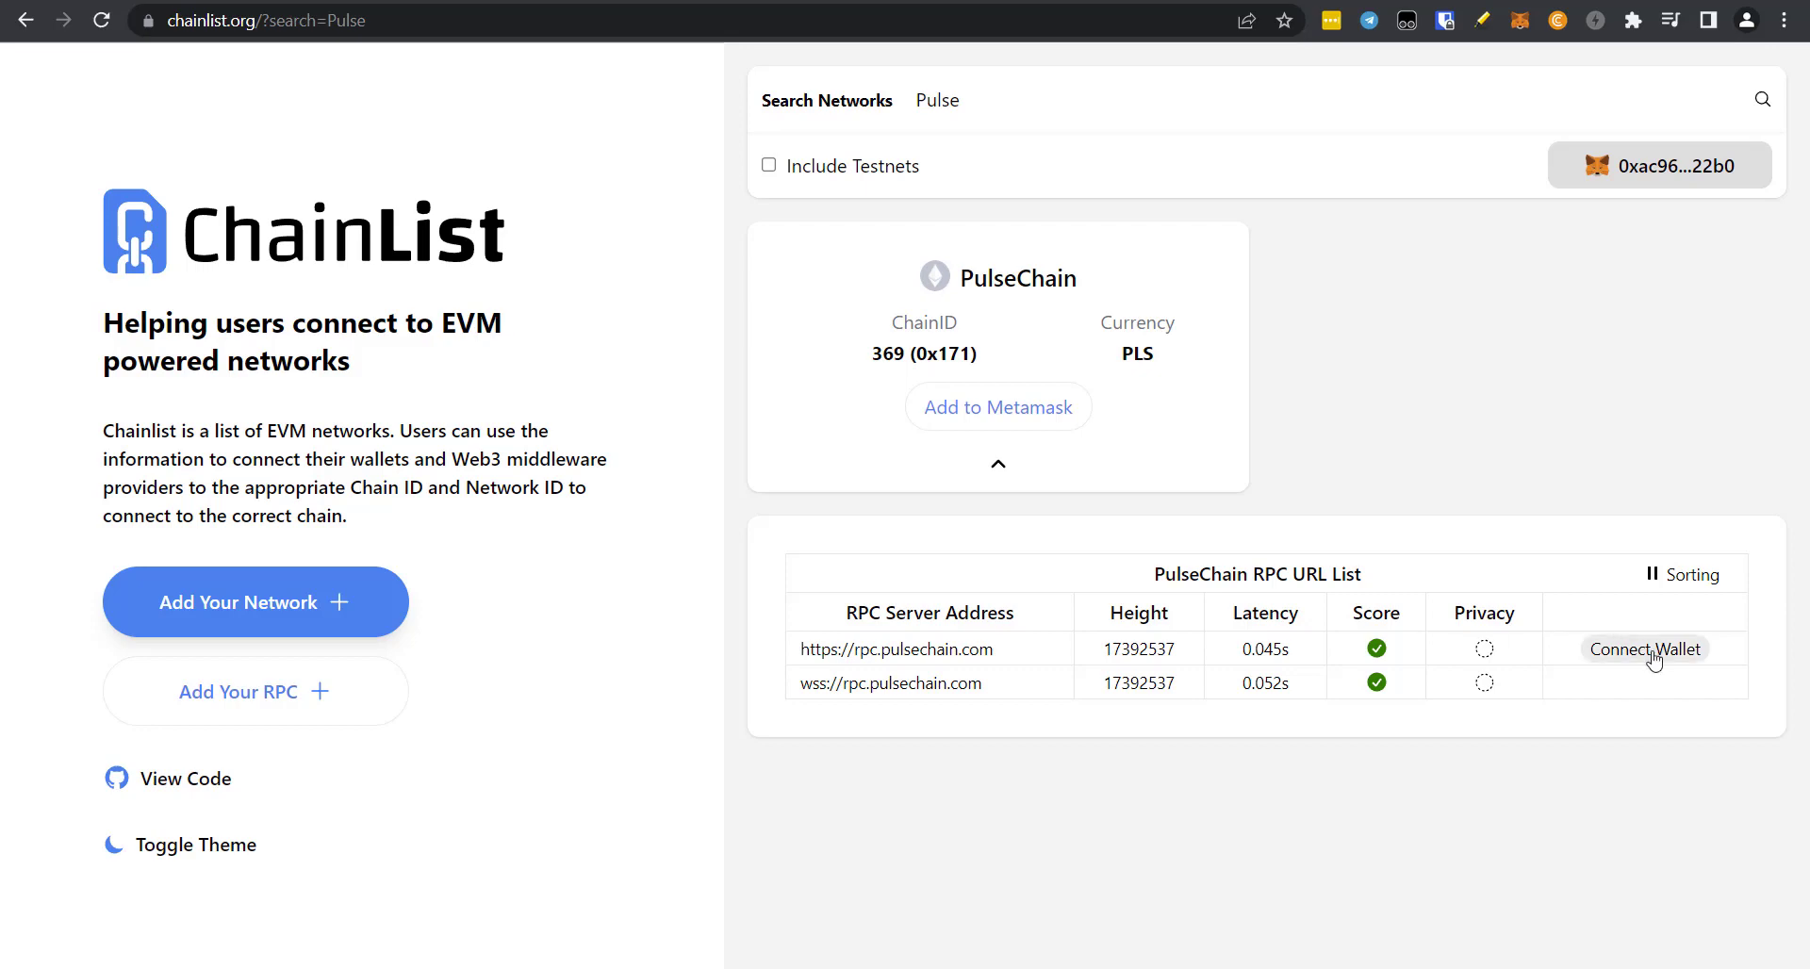
{"action": "left_click", "coordinate": [1031, 422]}
{"action": "left_click", "coordinate": [1716, 633]}
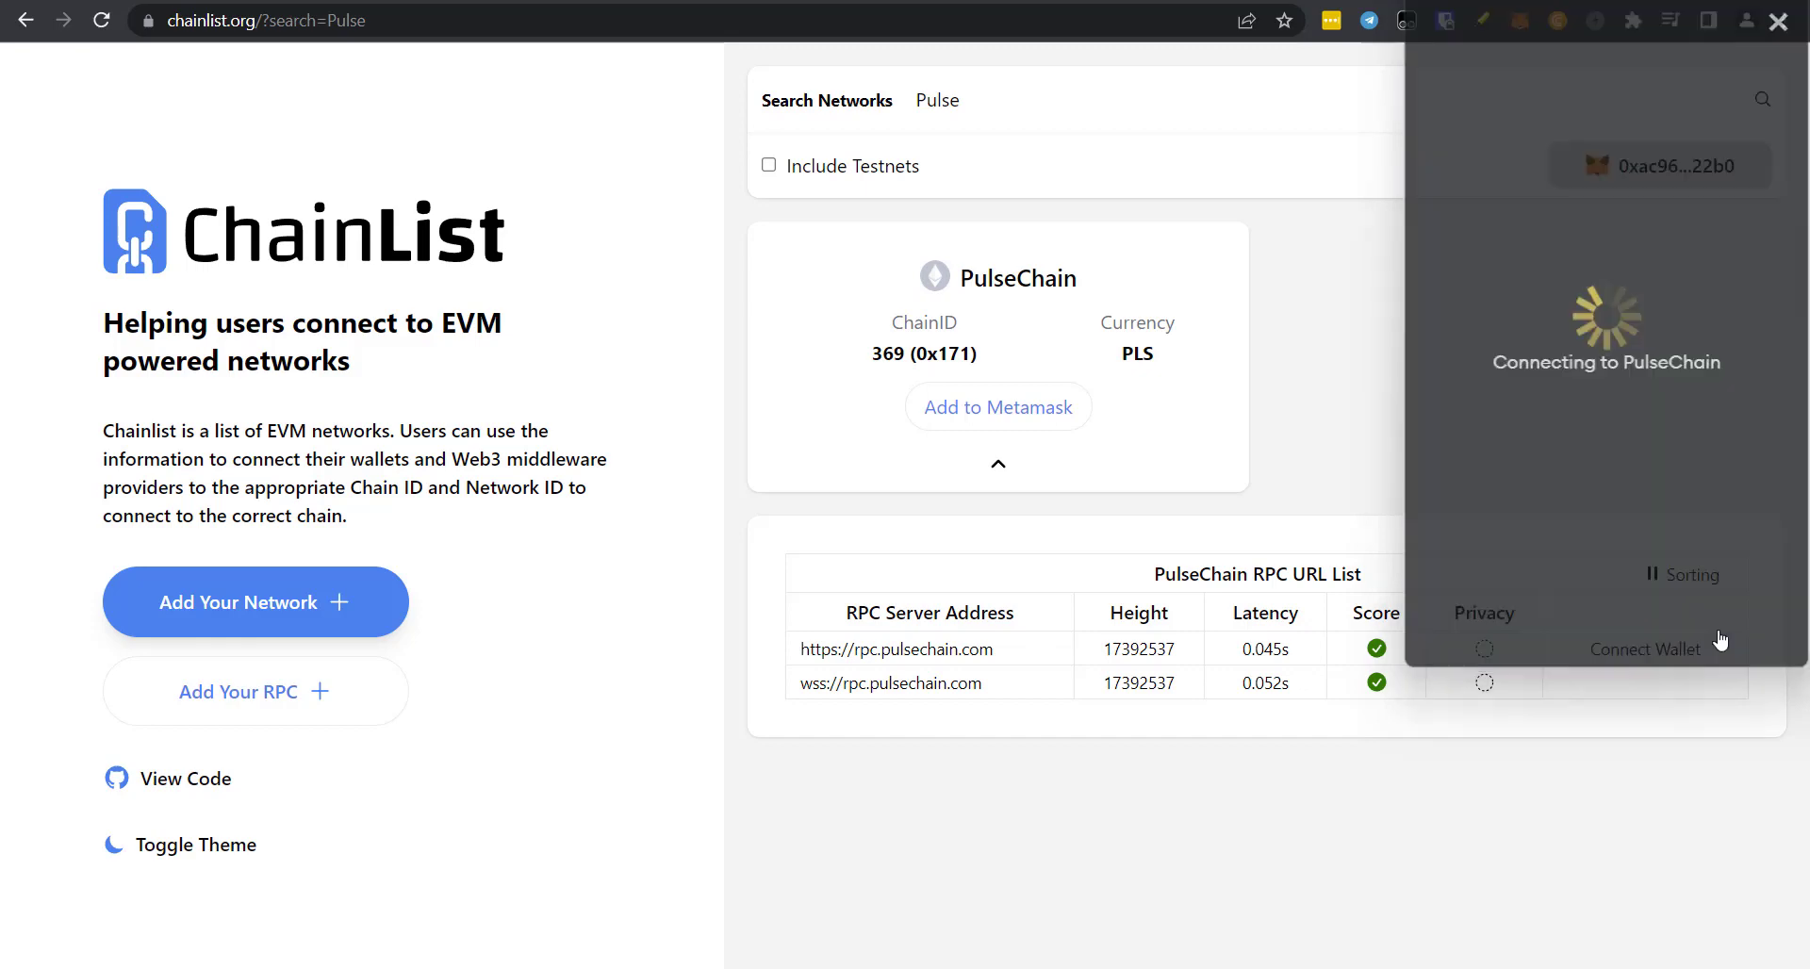
{"action": "left_click", "coordinate": [1521, 21]}
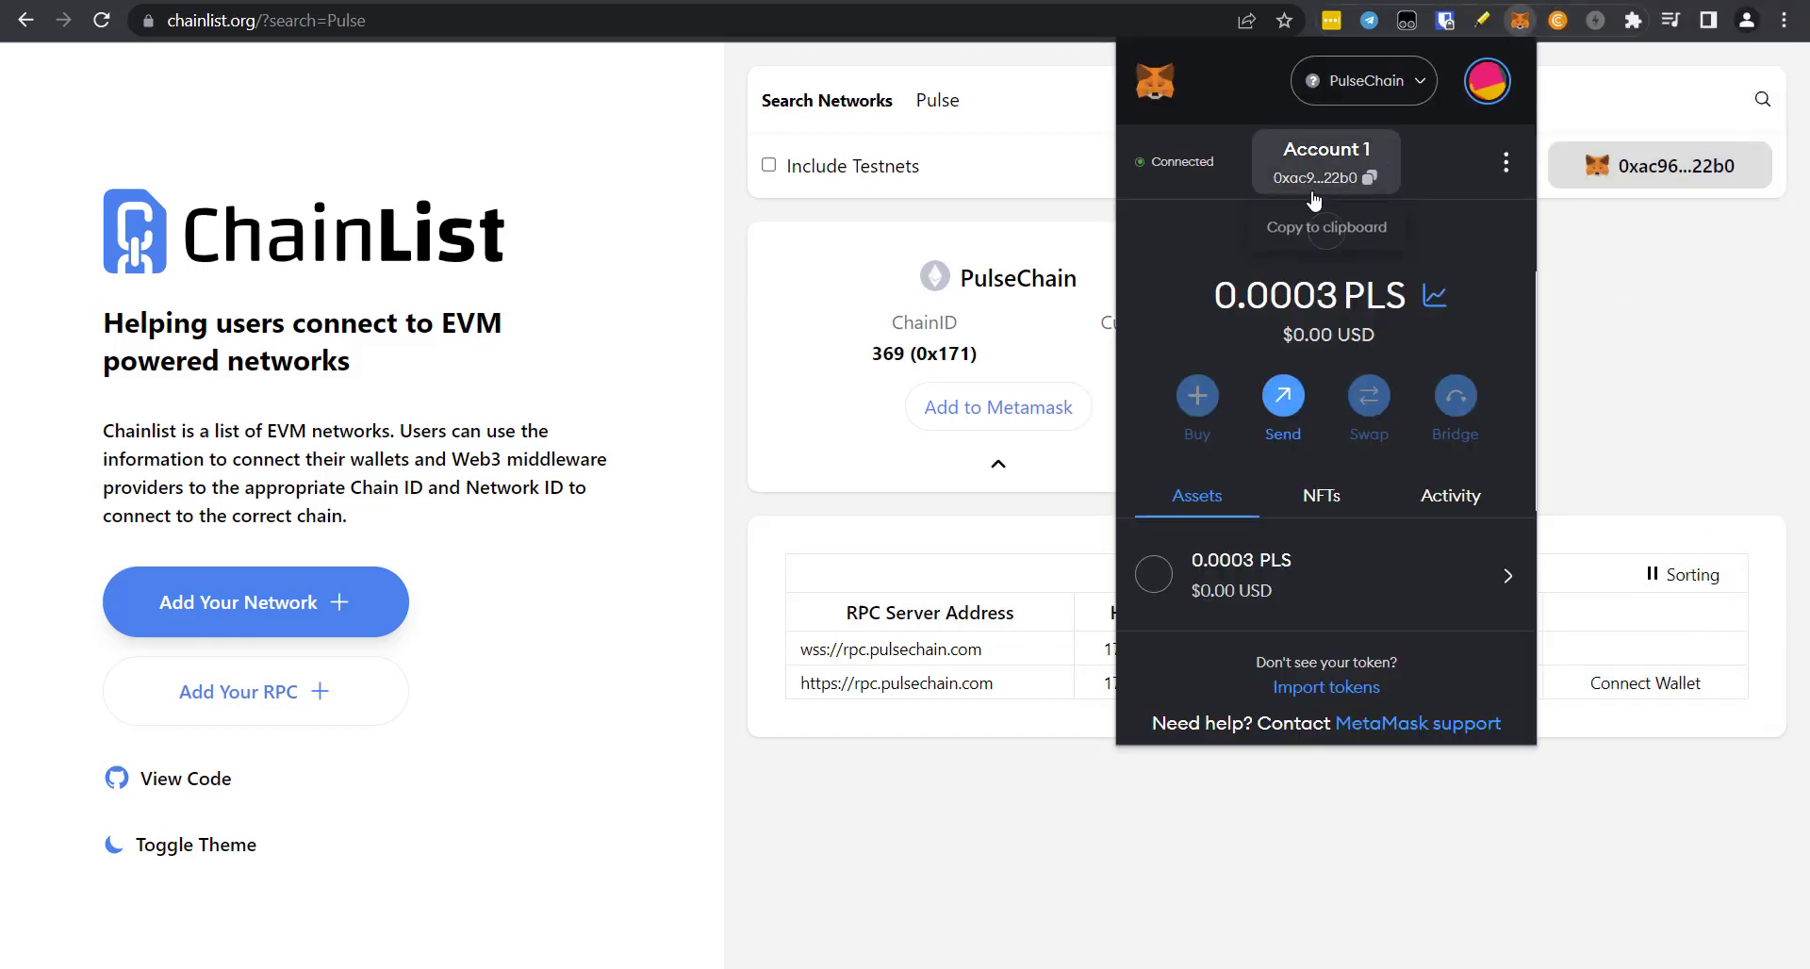
{"action": "left_click", "coordinate": [1603, 309]}
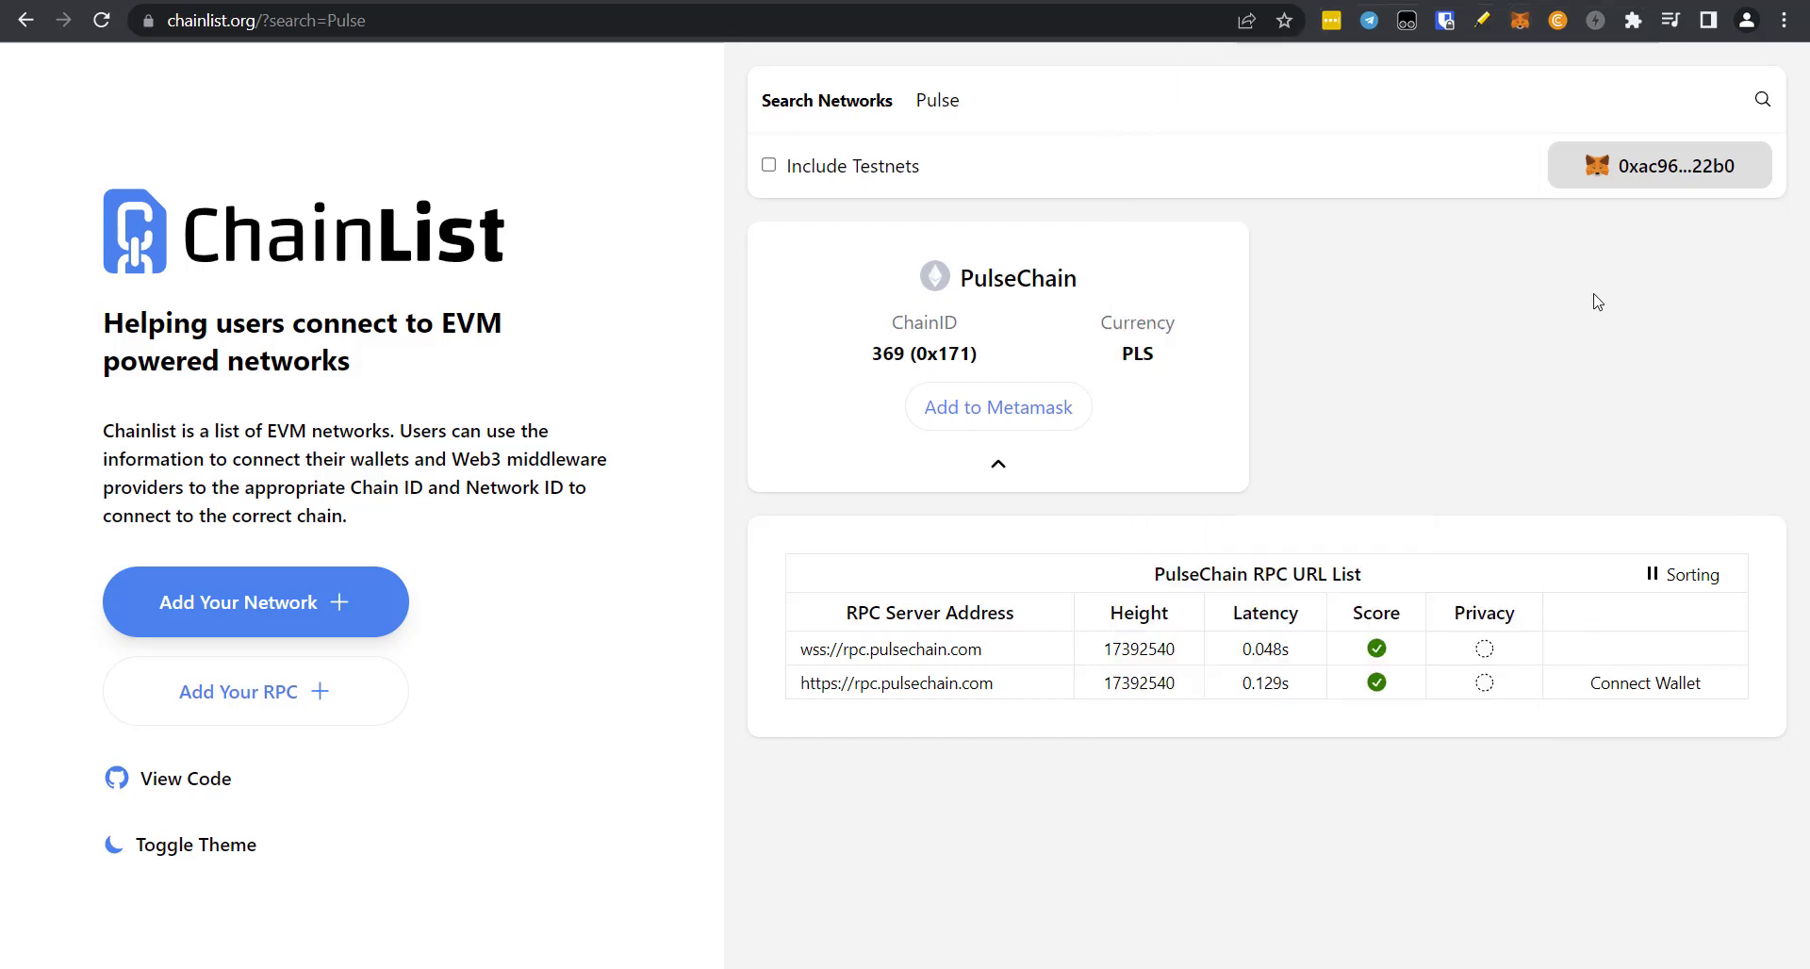